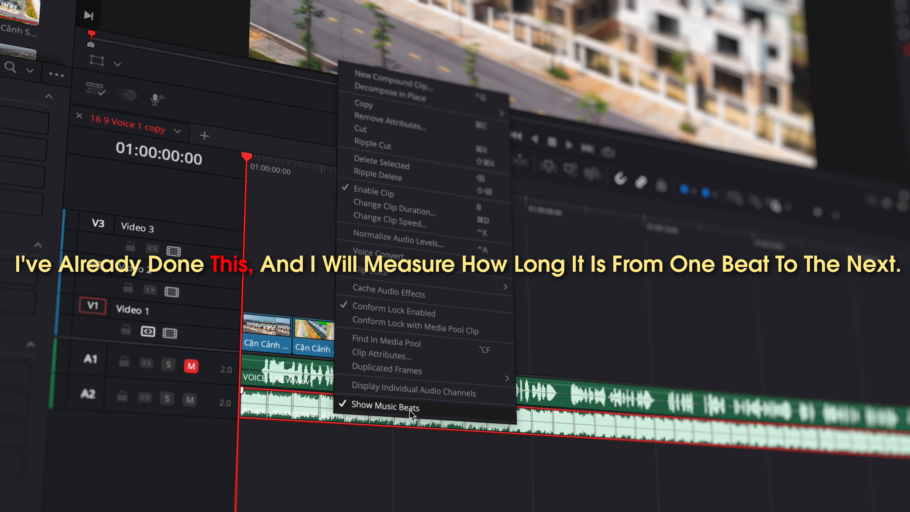
Split the music clip on A2 at the beat at 01:00:01:08 and check the first segment's duration in frames
left_click(287, 434)
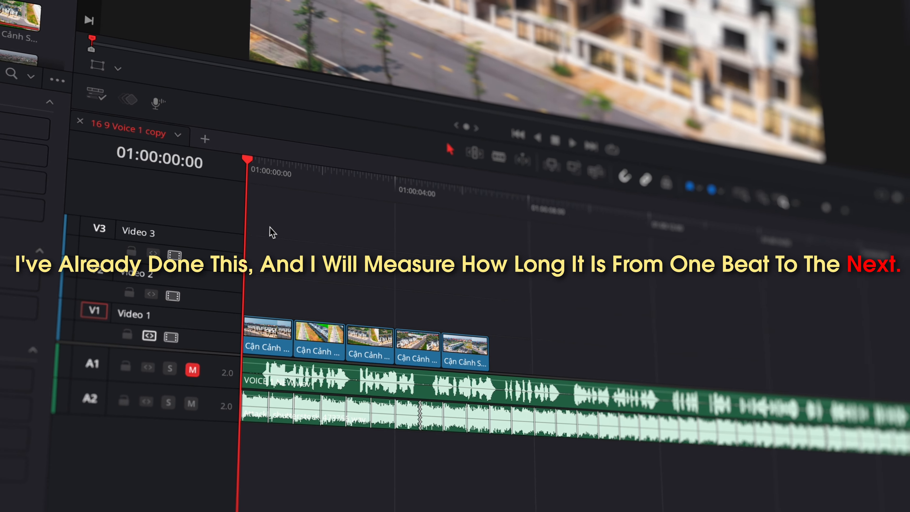
left_click_drag(259, 178, 287, 184)
left_click_drag(315, 226, 323, 226)
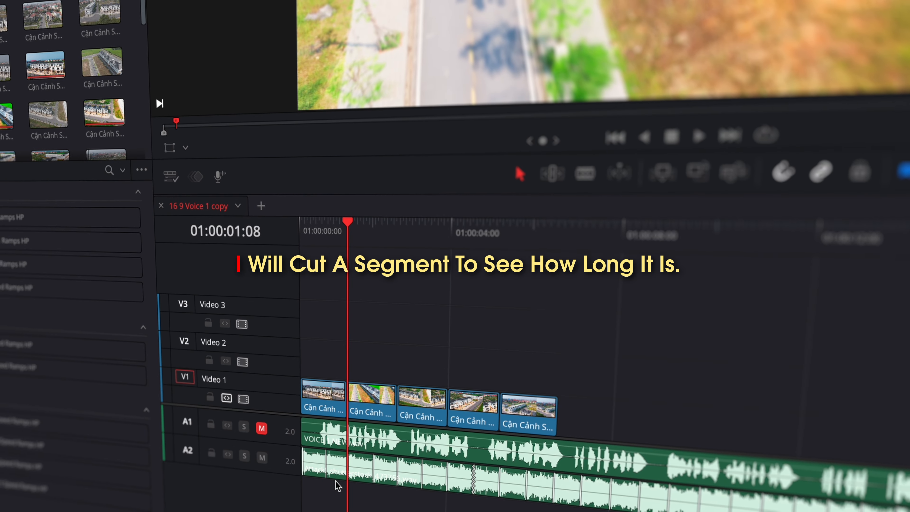
left_click(310, 448)
key("ctrl+b")
key("ctrl+d")
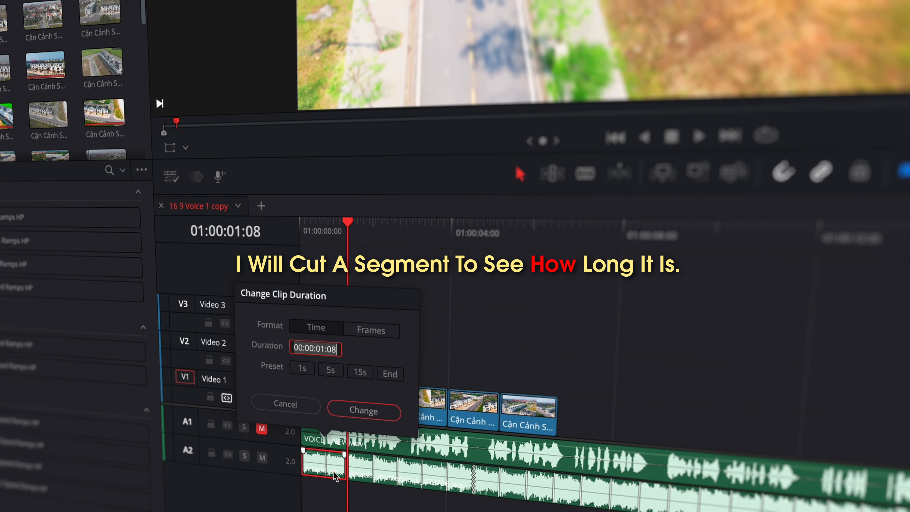
left_click(367, 334)
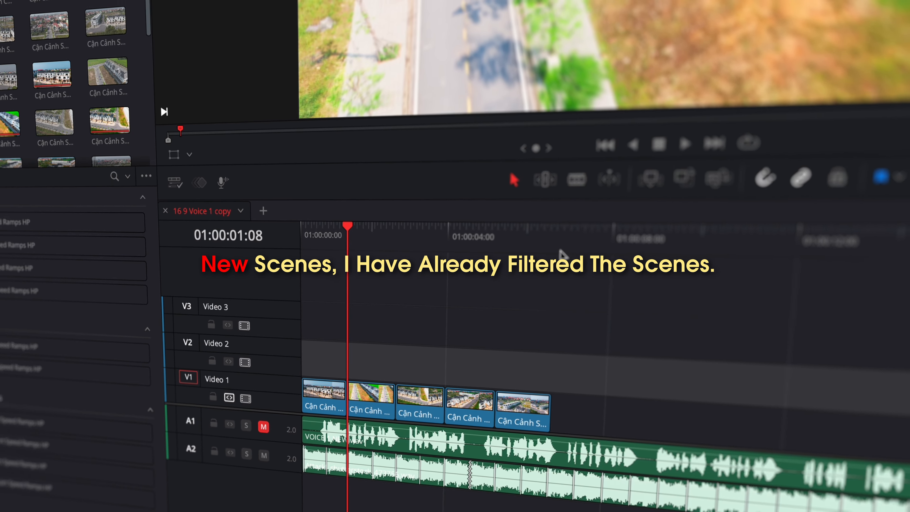
Open the 2S-CC timeline alongside the current one and copy a few close-up clips onto Video 1 after the existing clips
left_click(568, 247)
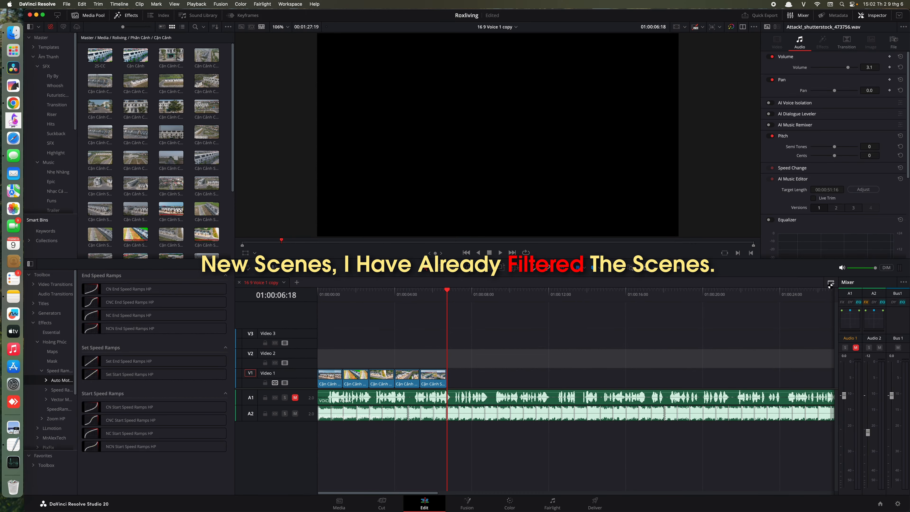
left_click(830, 283)
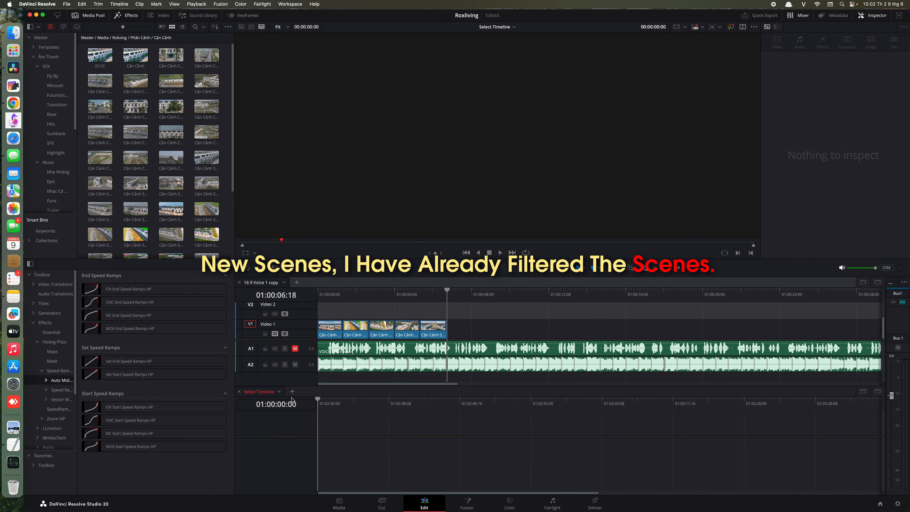
left_click(279, 391)
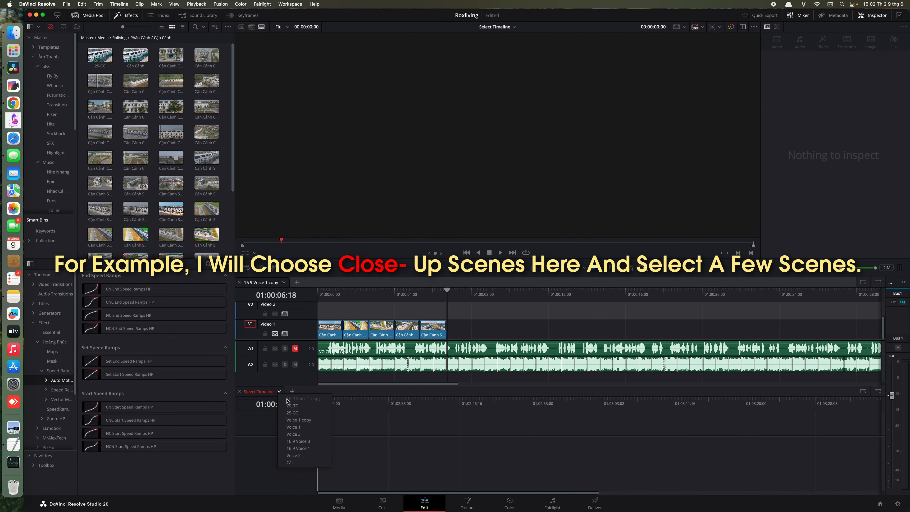
left_click(289, 414)
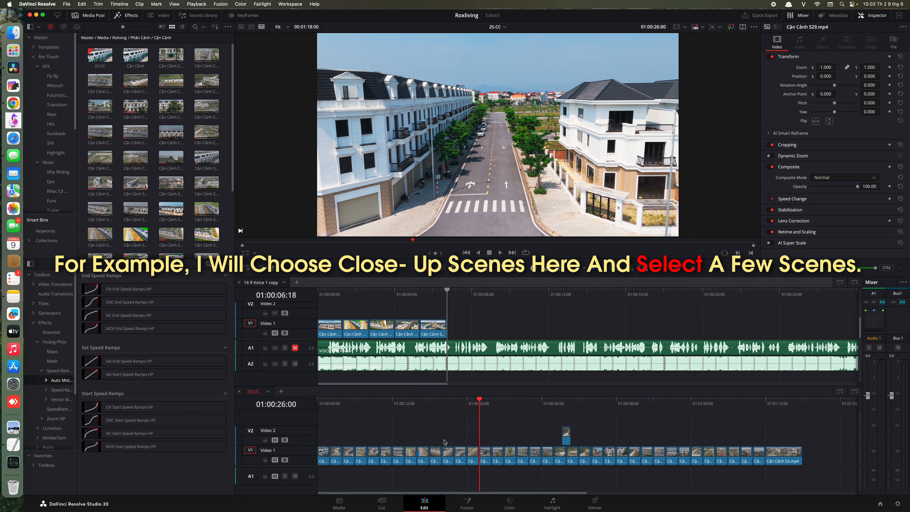
left_click_drag(438, 440, 458, 335)
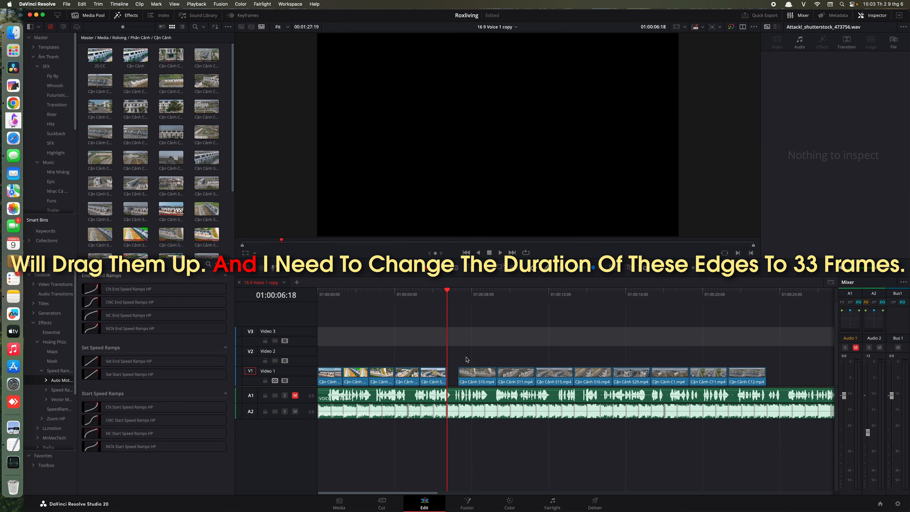
Set the duration of all the added close-up clips to 33 frames and close the gaps between them
left_click_drag(466, 358, 746, 381)
key("super+d")
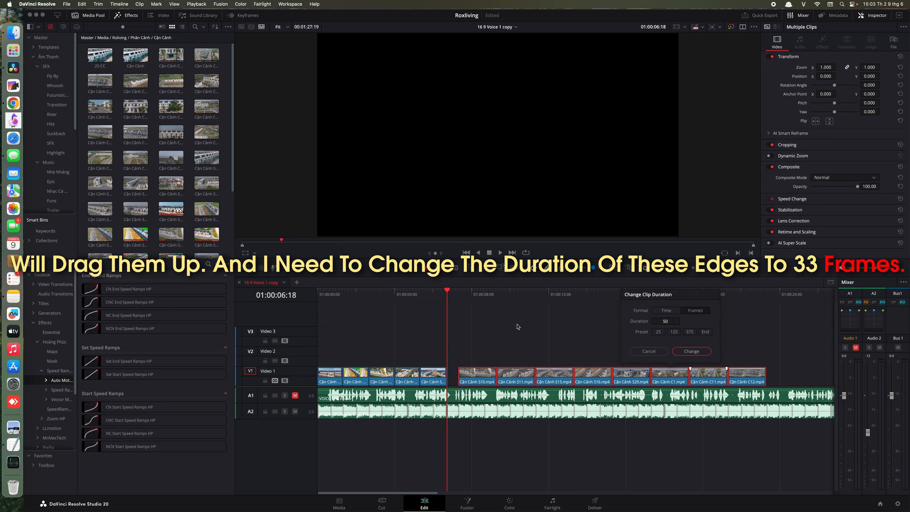
key("Return")
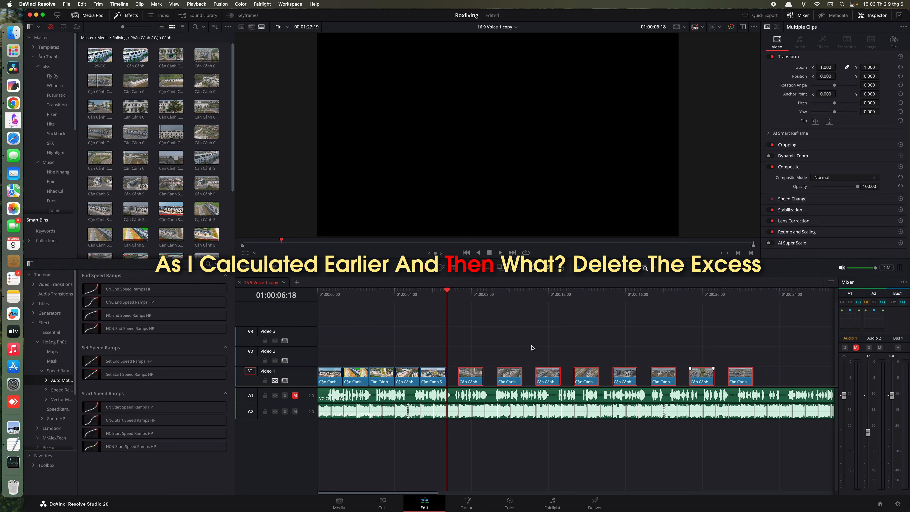
left_click(520, 350)
key("space")
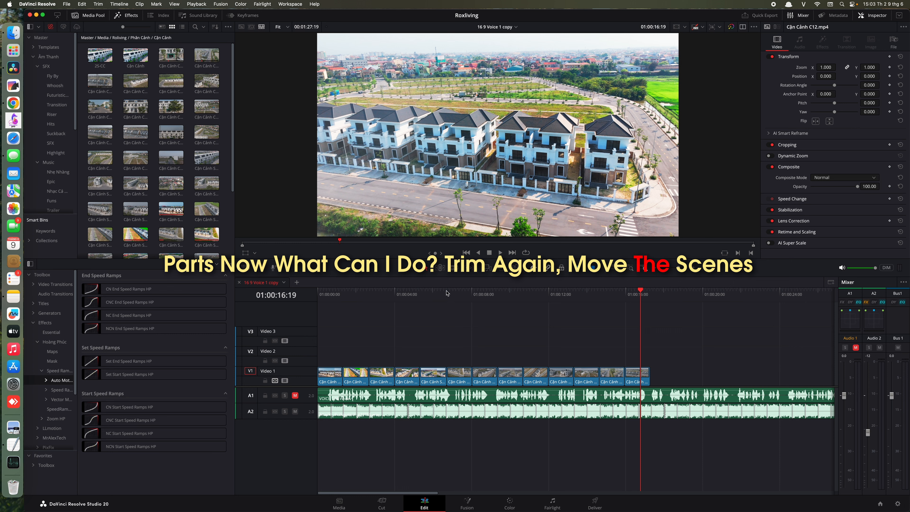
Slip the footage inside the first added clip, Cận Cảnh S10, in trim mode to use a different part of the shot
left_click(450, 293)
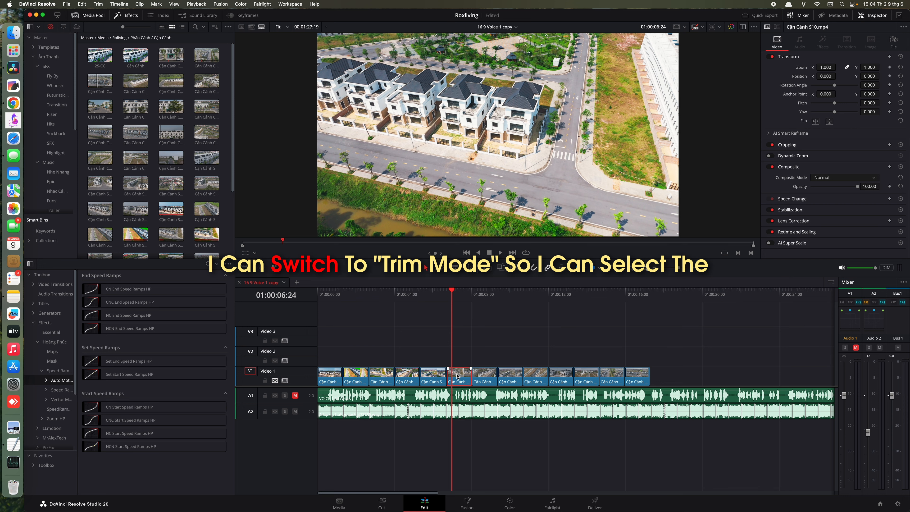
key("t")
left_click_drag(457, 376, 420, 366)
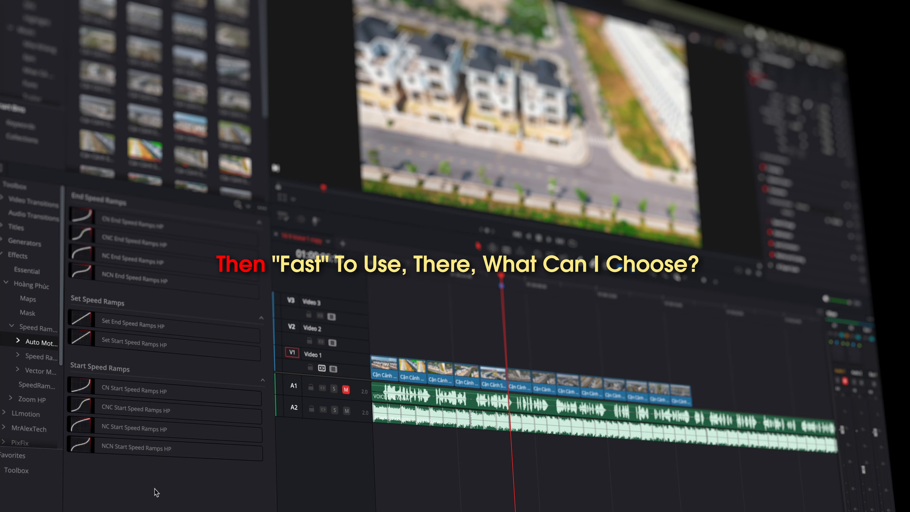
Apply the NCN Start Speed Ramps HP effect to the Cận Cảnh S10 clip and select that clip
left_click(95, 452)
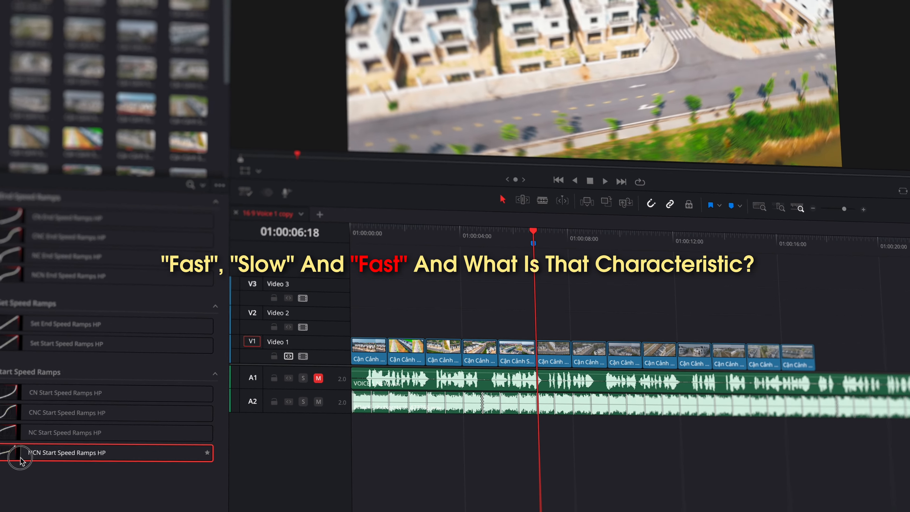
left_click_drag(21, 458, 551, 353)
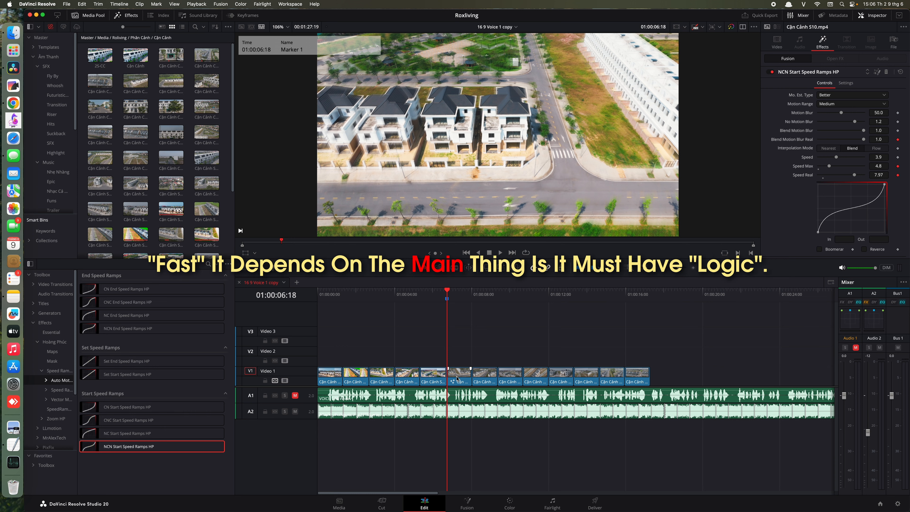
left_click(456, 378)
Play the speed-ramped clip and set the render cache to Smart
key("space")
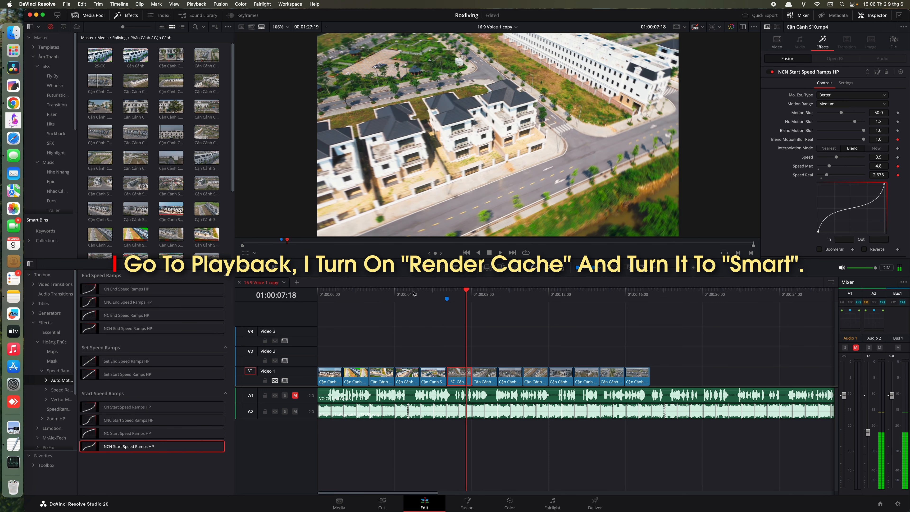
left_click(197, 4)
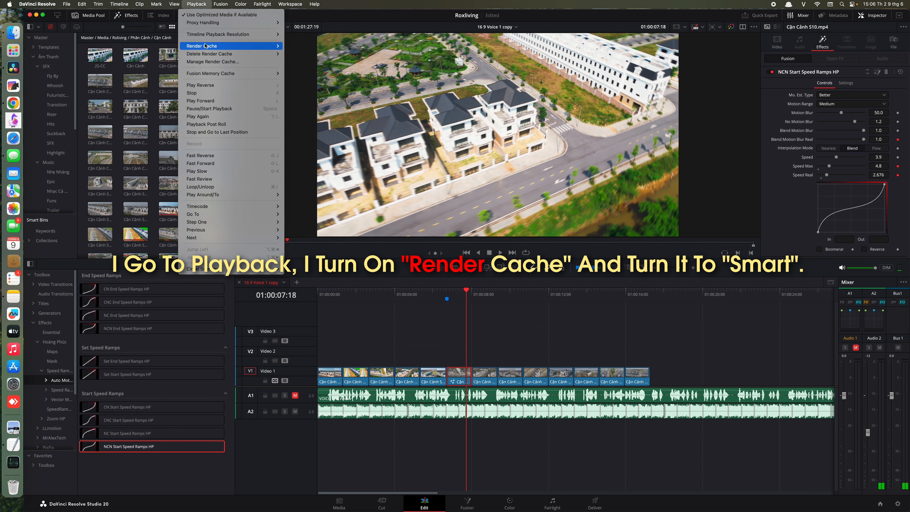
mouse_move(217, 47)
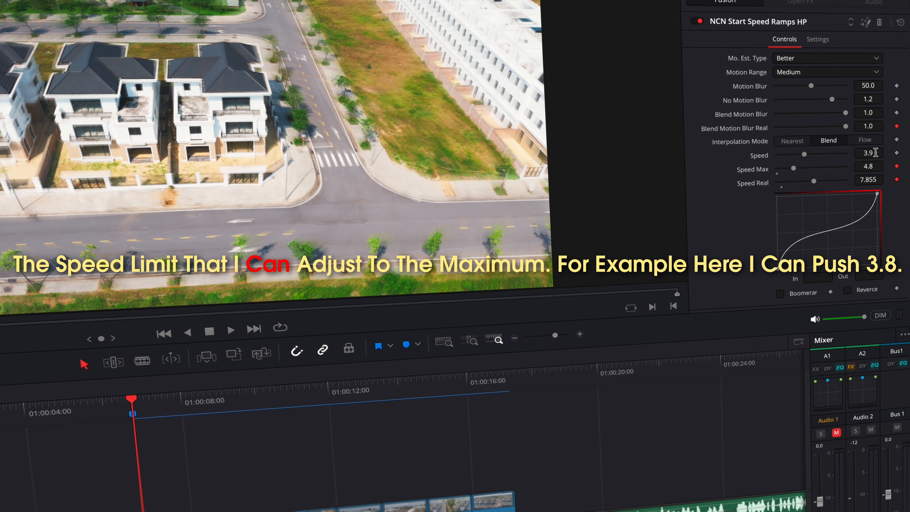
Try Speed values of 3.8 and 3.45 on the speed ramp, checking the middle of the clip at 01:00:07:09
left_click(875, 153)
key("BackSpace")
type("8")
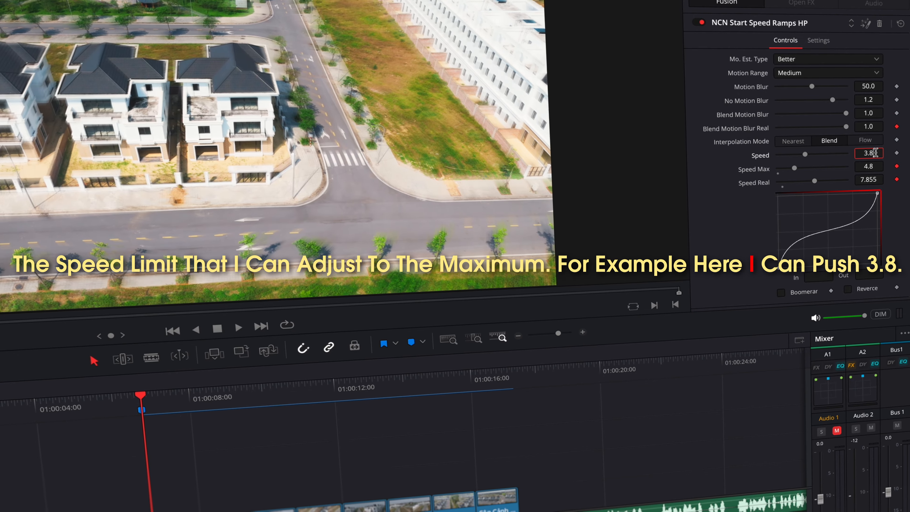
key("Tab")
left_click(752, 189)
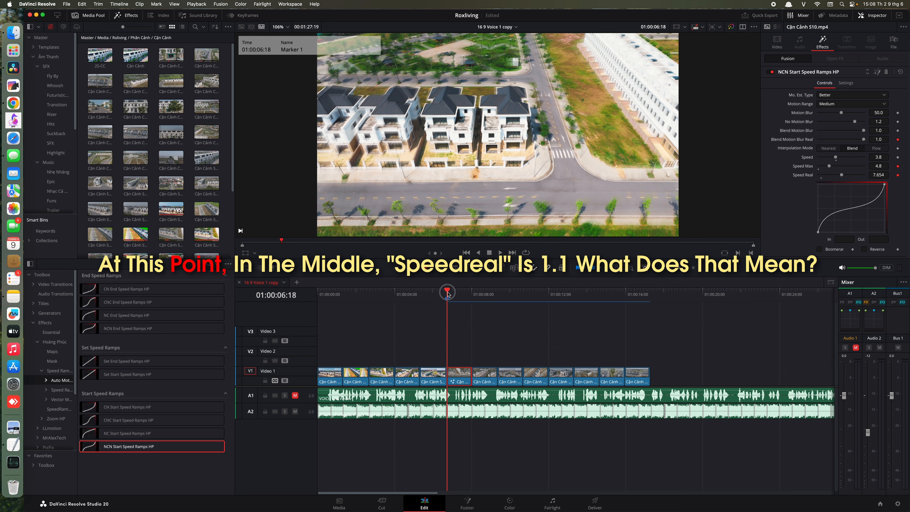
left_click_drag(446, 291, 460, 293)
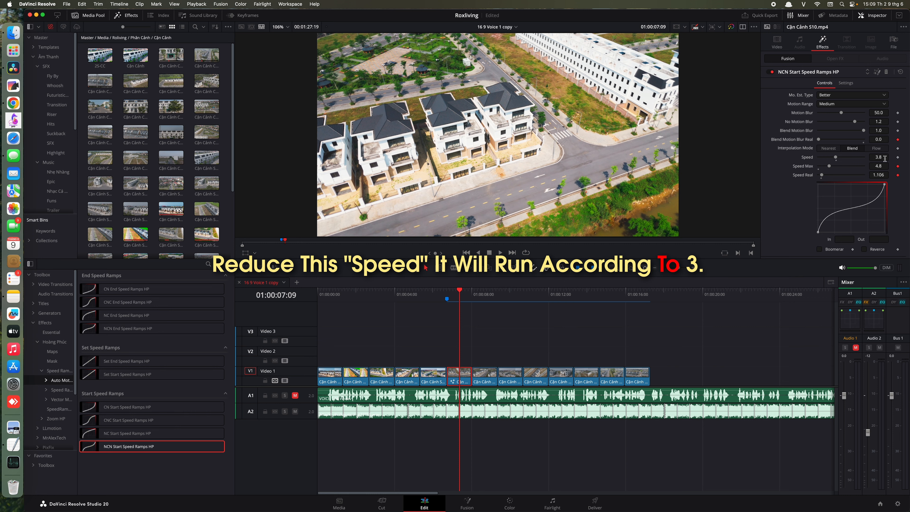
left_click_drag(880, 157, 883, 157)
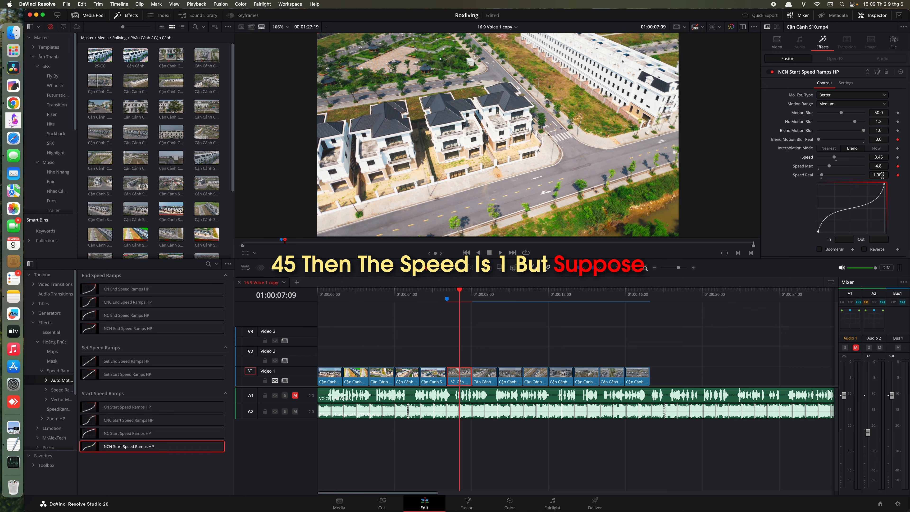
Set the speed ramp's Speed to 3.9
left_click(883, 158)
type("3.")
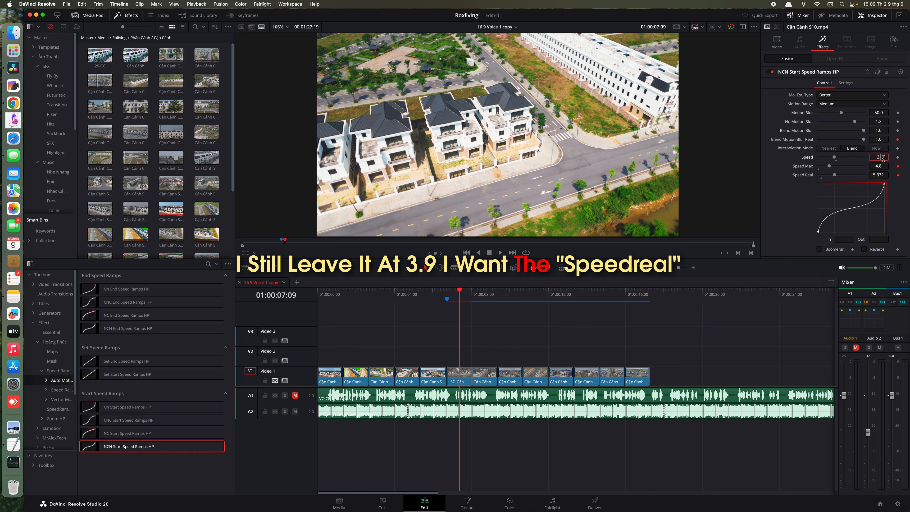
type("9")
key("Tab")
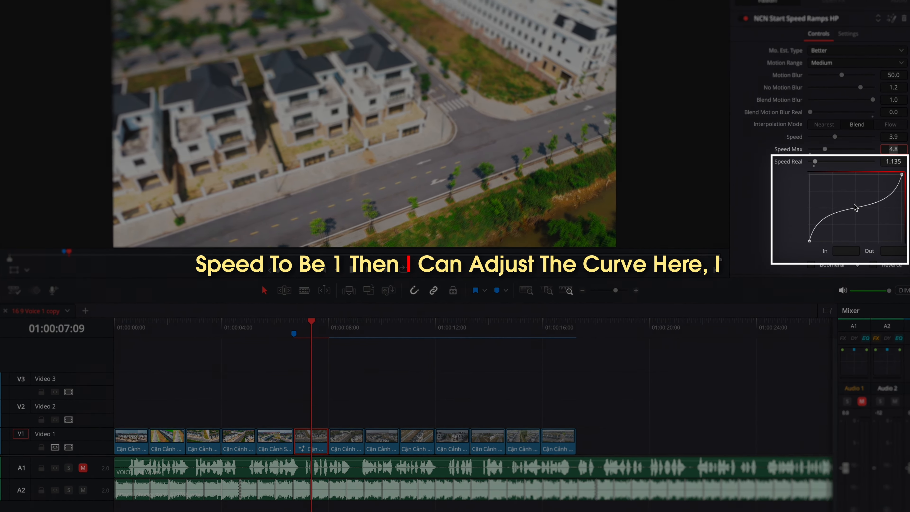
Reshape the speed curve by pulling the start point's handle up and the end point's handle down
left_click(810, 242)
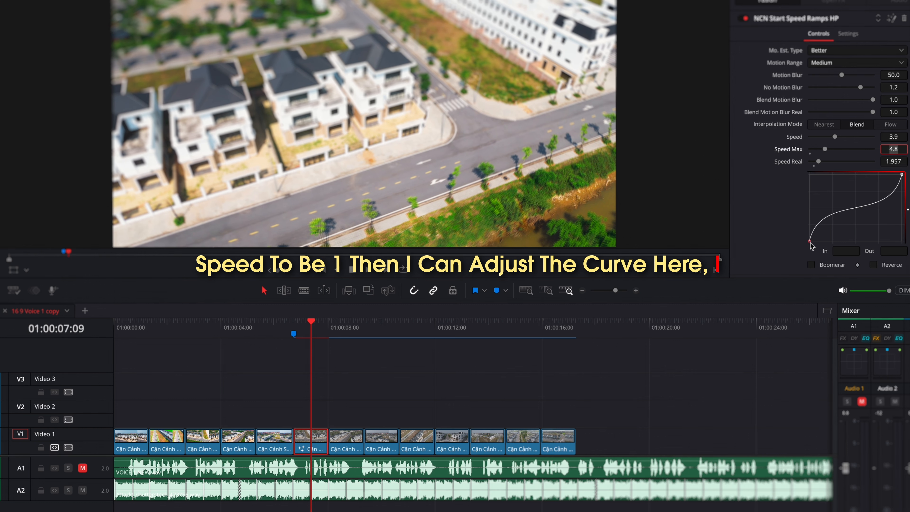
left_click_drag(810, 242, 811, 190)
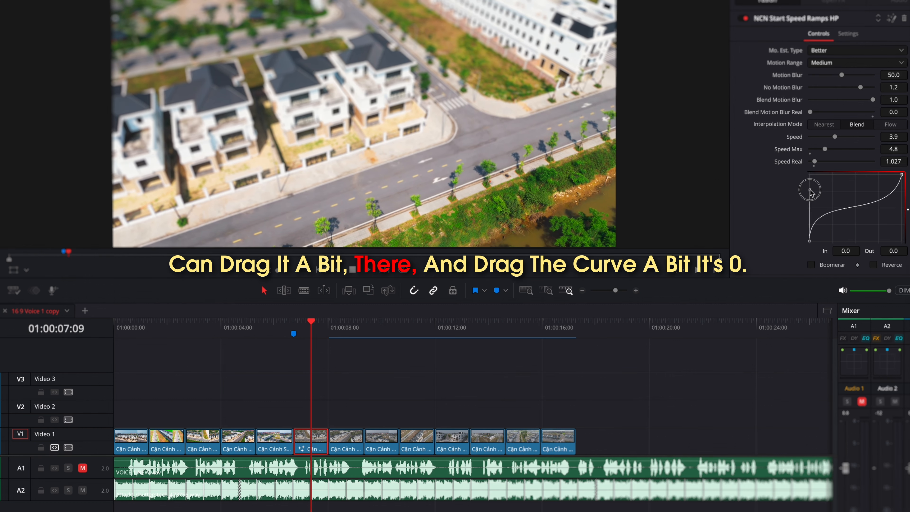
left_click_drag(901, 175, 901, 223)
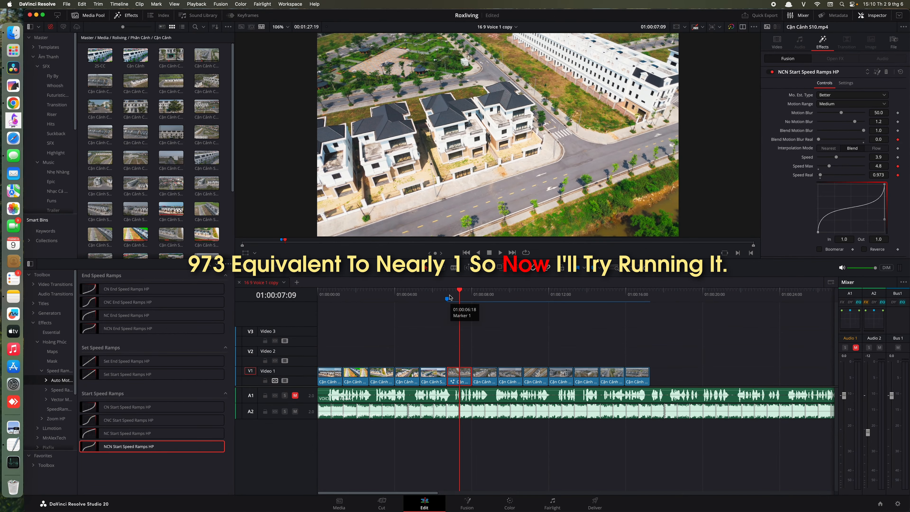
Play the adjusted clip and use Blend as the interpolation mode, examining the frame at 01:00:07:10
key("space")
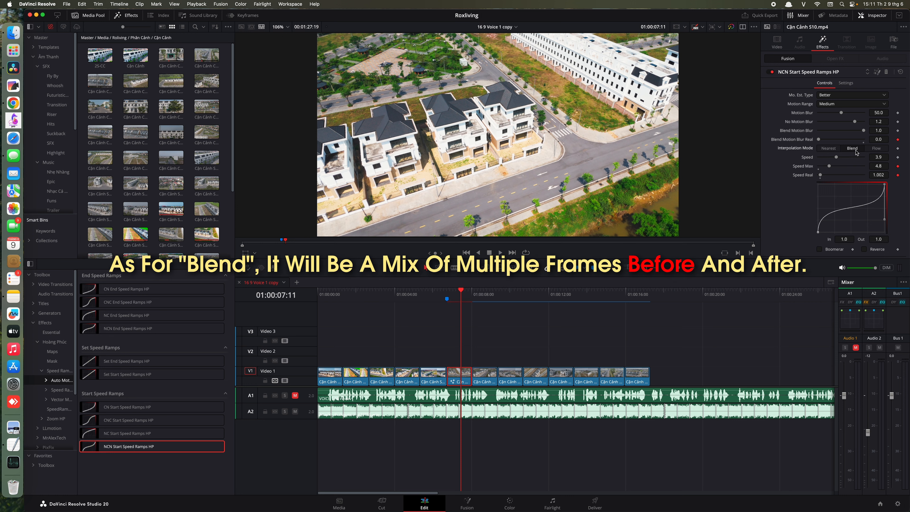
left_click(856, 151)
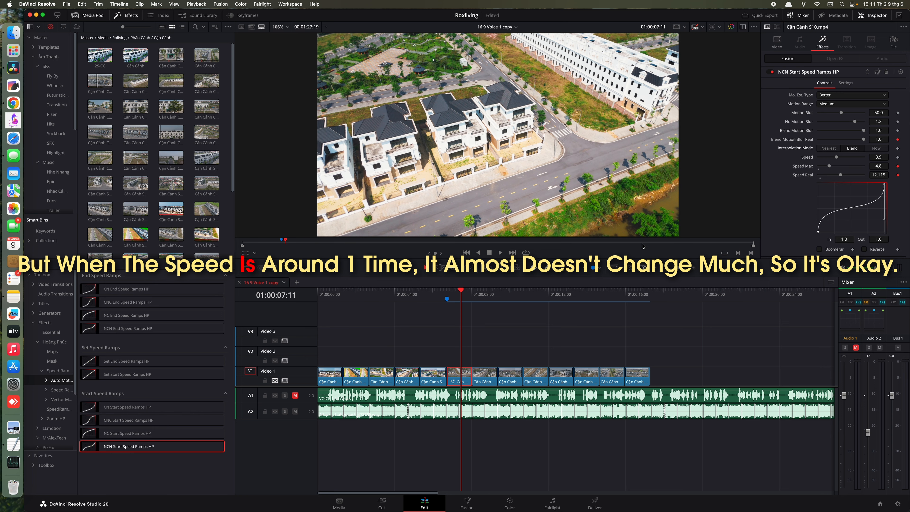
left_click_drag(461, 293, 460, 295)
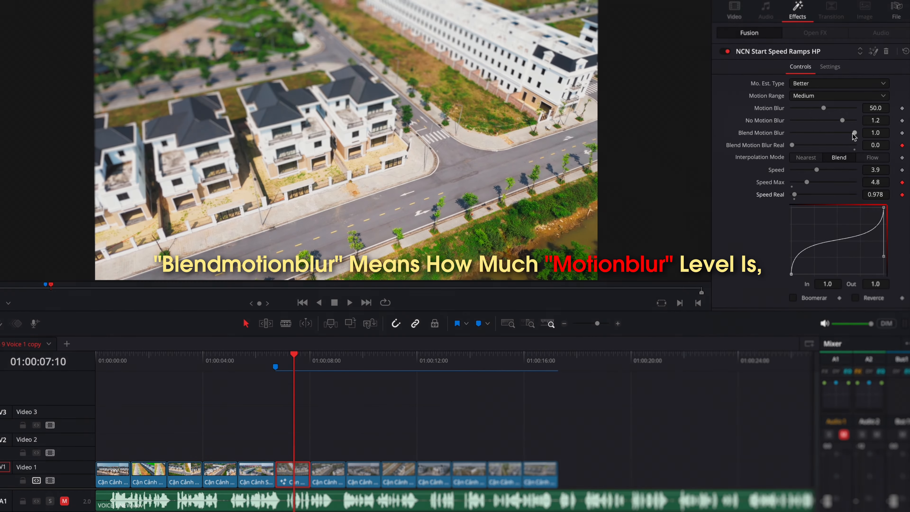
Lower the speed ramp's Blend Motion Blur to 0.866 and its No Motion Blur to 0.945, checking several points in the clip
left_click_drag(292, 360, 282, 361)
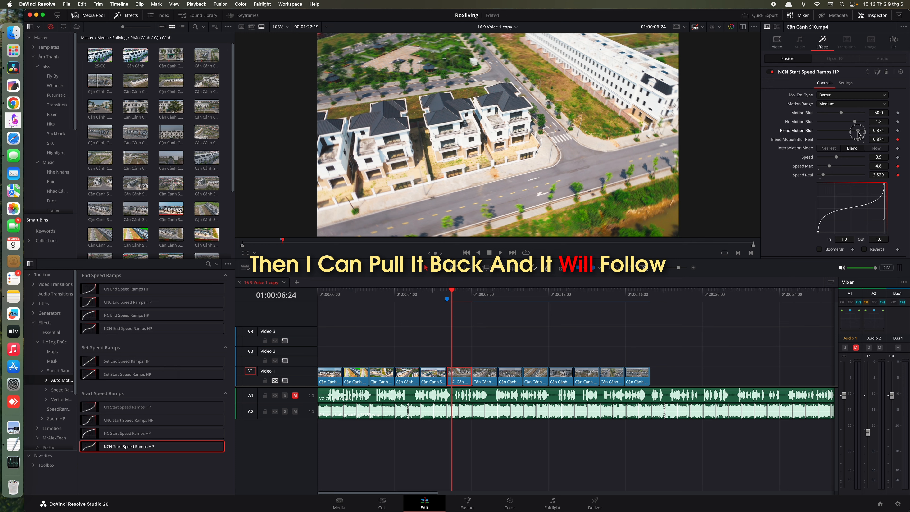
left_click(454, 297)
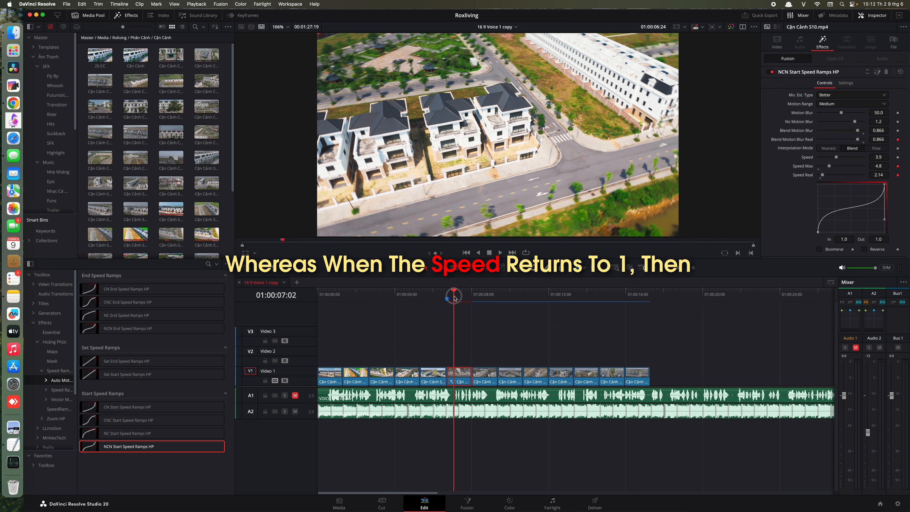
key("space")
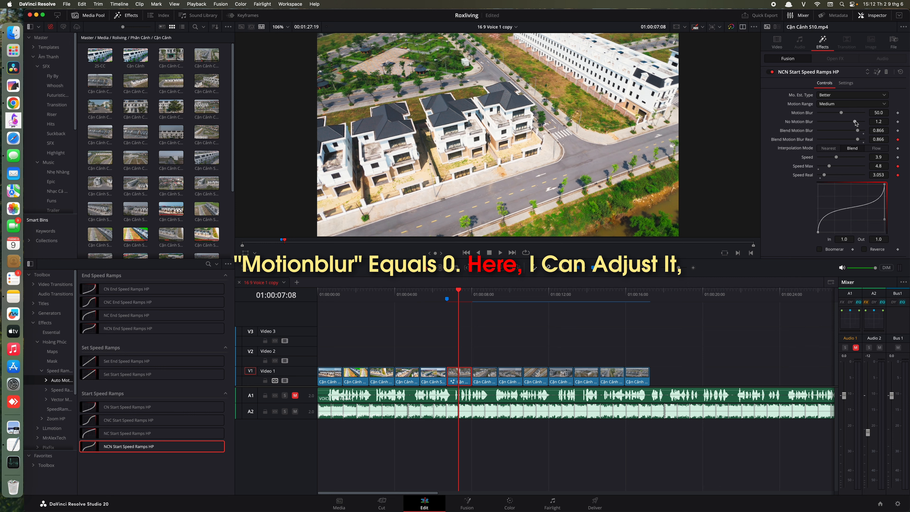
left_click_drag(853, 122, 846, 124)
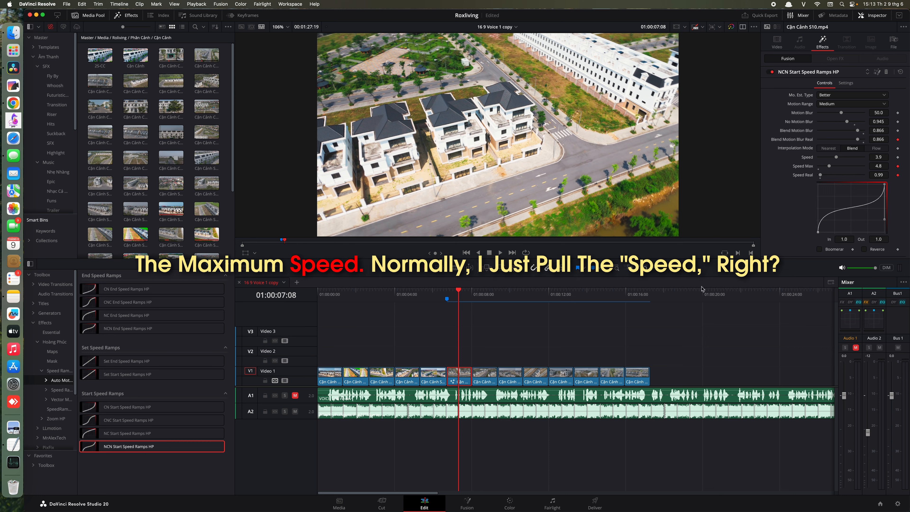
Duplicate the Cận Cảnh S11.mp4 clip onto Video 2 directly above the original and show the copy's retime controls
left_click(482, 376)
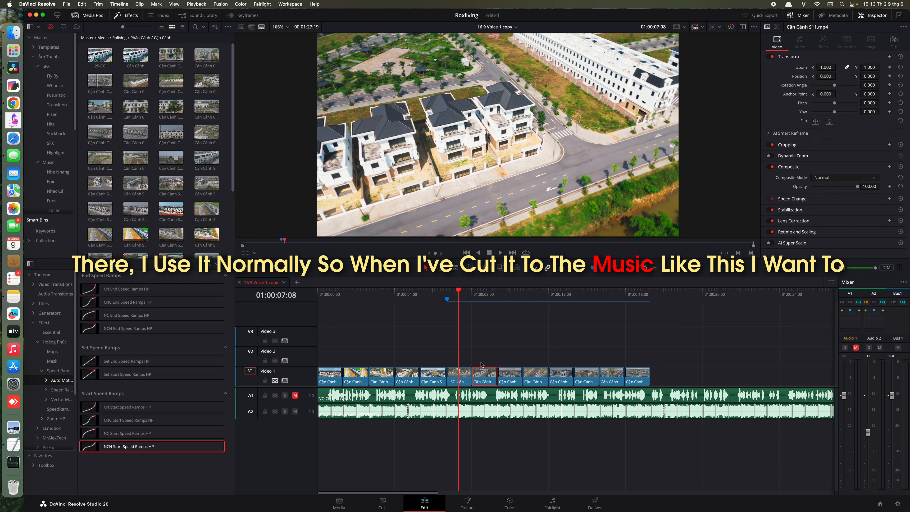
left_click_drag(480, 375, 482, 359)
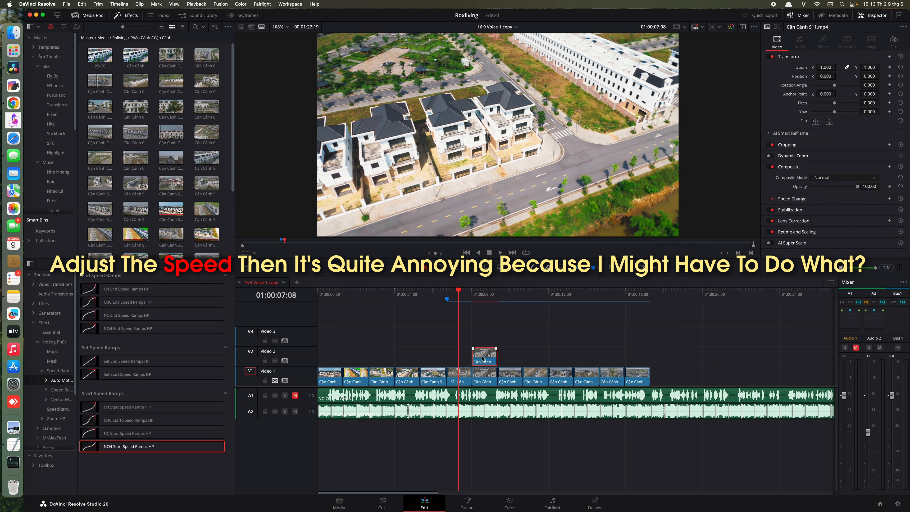
left_click(479, 298)
key("super+equal")
key("super+equal")
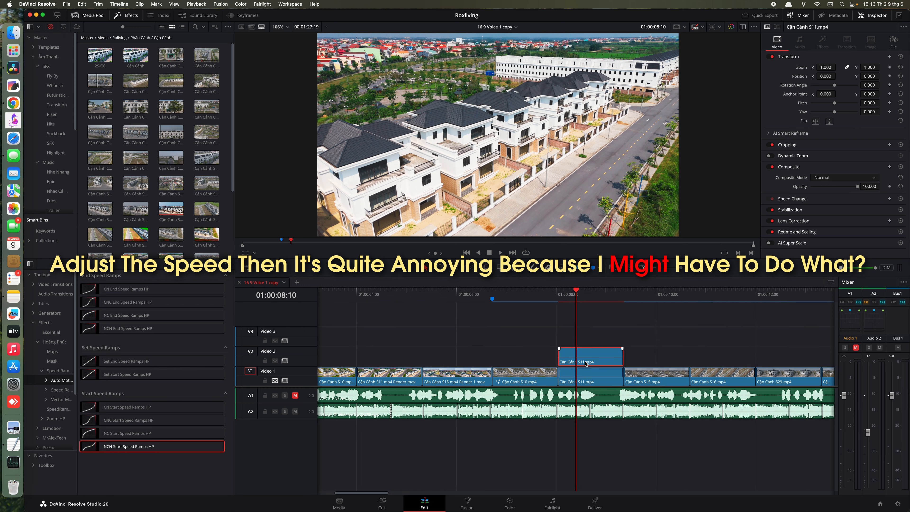
key("super+r")
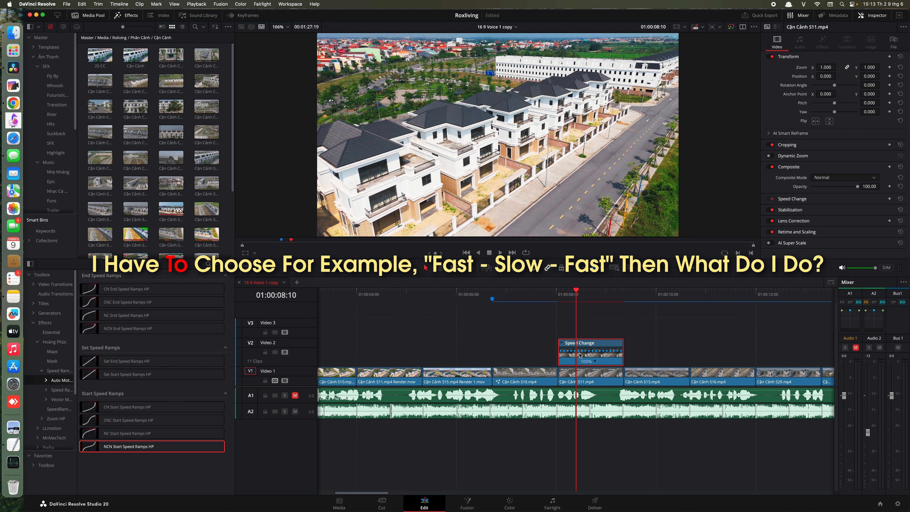
Add speed points to the Video 2 copy at 01:00:08:09 and 01:00:08:23
key("Left")
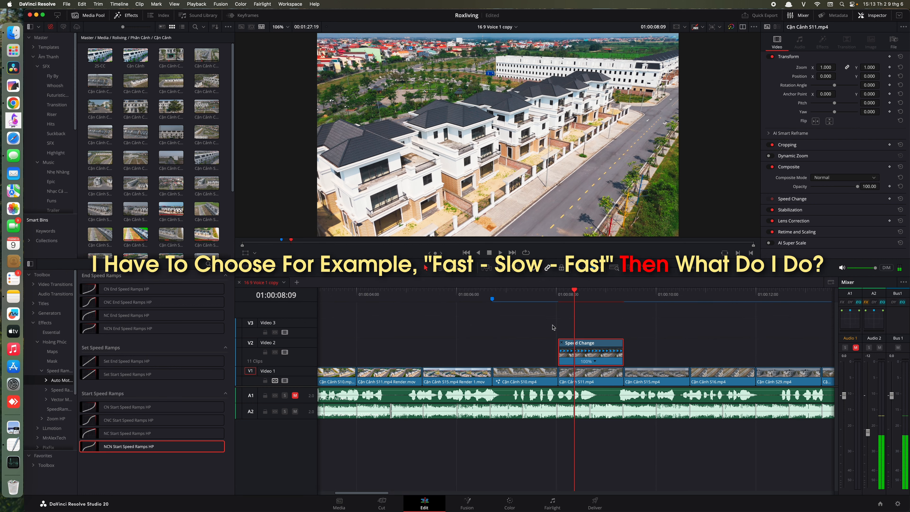
key("super+bracketleft")
left_click(604, 298)
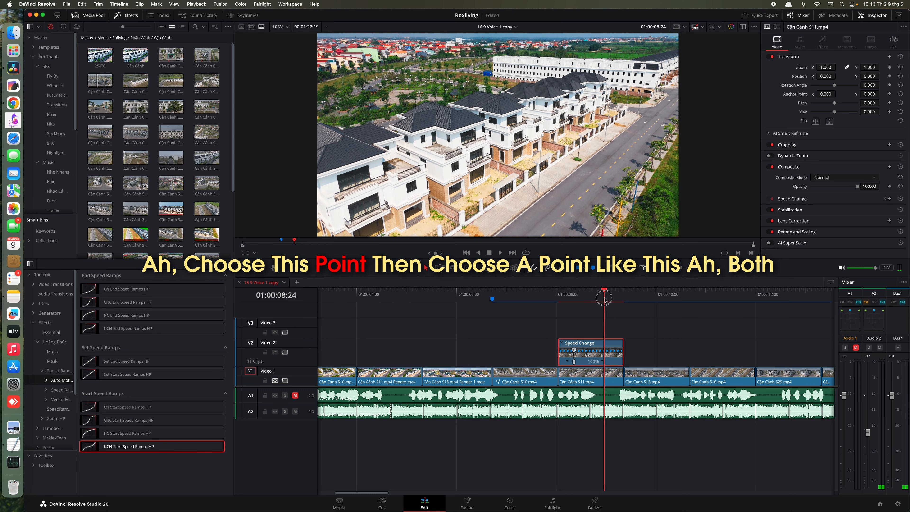
key("Left")
key("super+bracketleft")
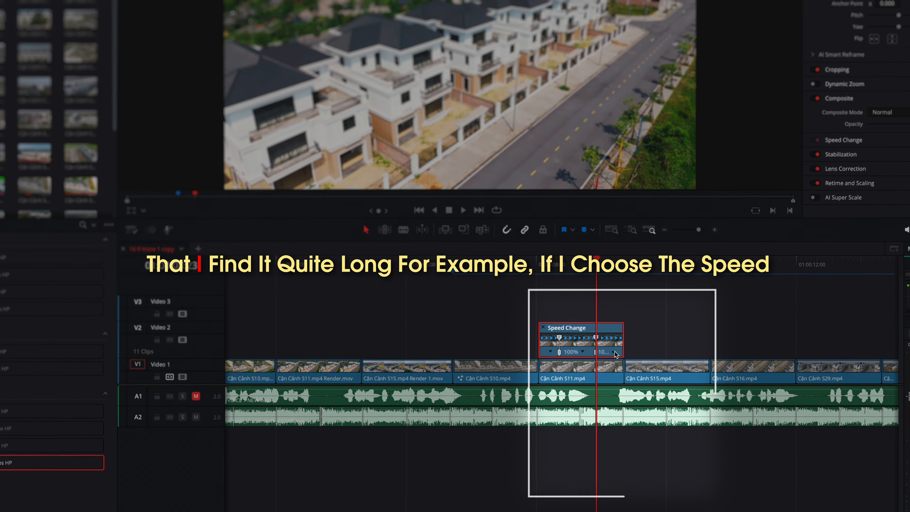
Change the speed of the copy's last and first segments to 800%, leaving the middle segment at 100%
right_click(614, 365)
mouse_move(636, 388)
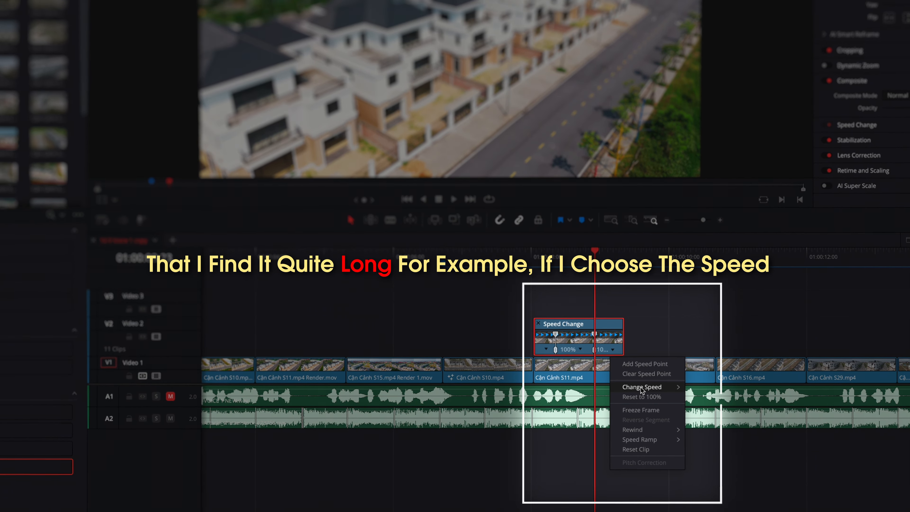
left_click(702, 482)
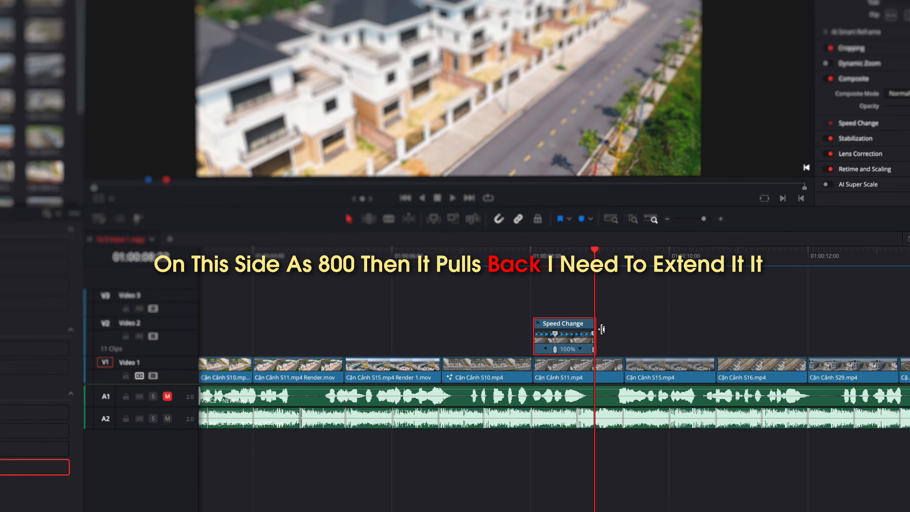
left_click(546, 349)
mouse_move(588, 387)
left_click(636, 481)
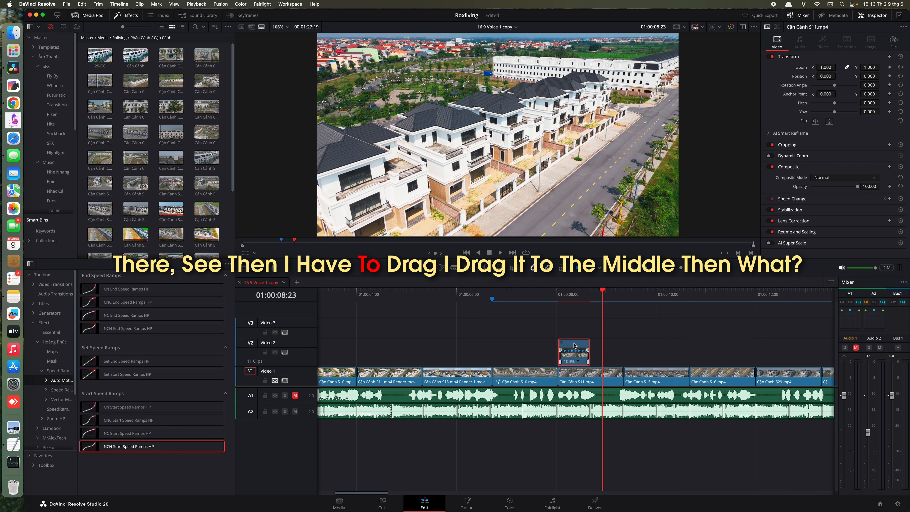
Move the retimed copy along Video 2 and extend both its ends to match the length of the clip below
left_click_drag(571, 334, 624, 353)
key("super+equal")
key("super+equal")
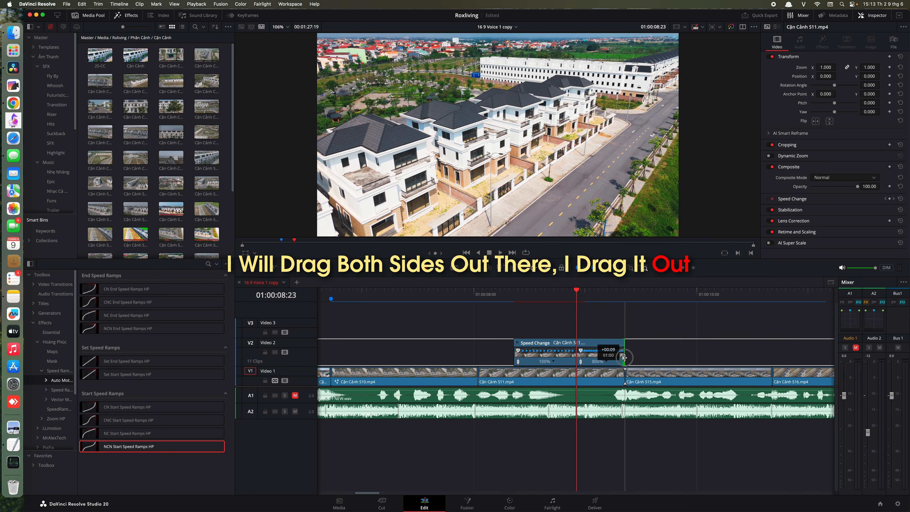
left_click_drag(518, 355, 480, 355)
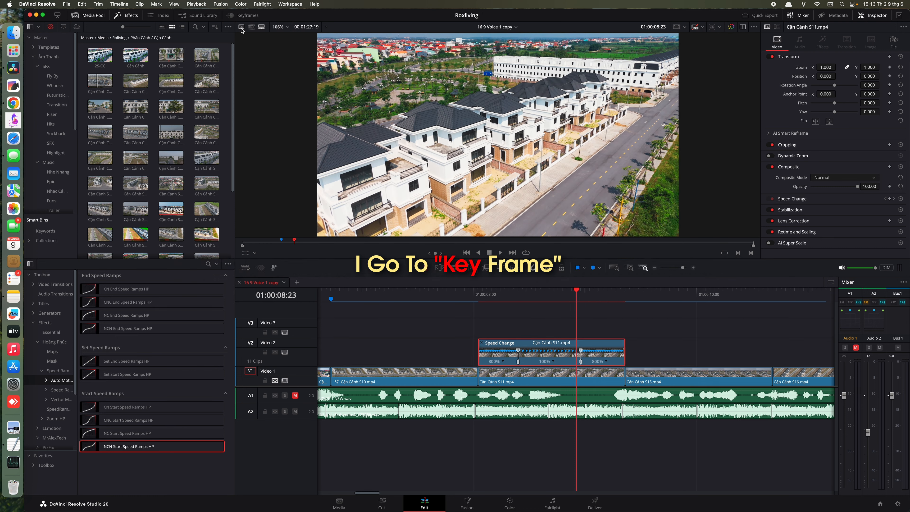
Show the retimed copy's speed keyframes as a curve and select its two inner keyframes
left_click(243, 15)
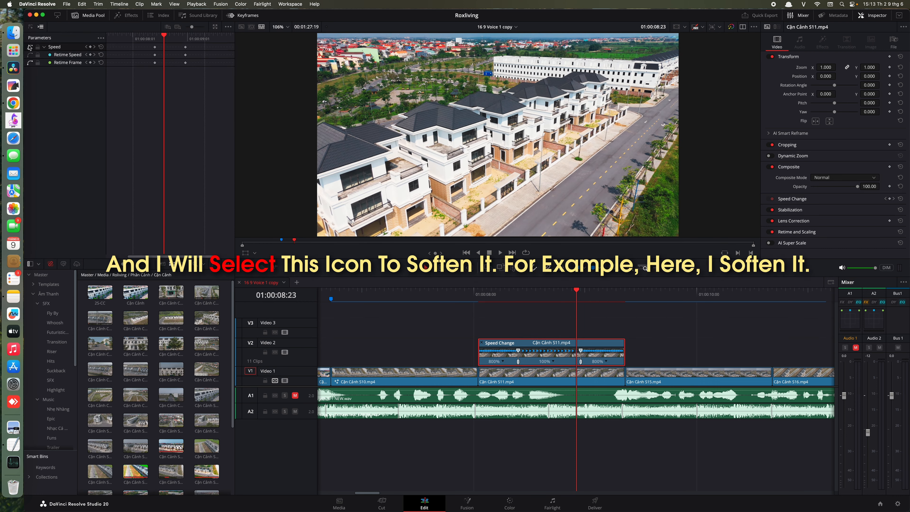
left_click(31, 27)
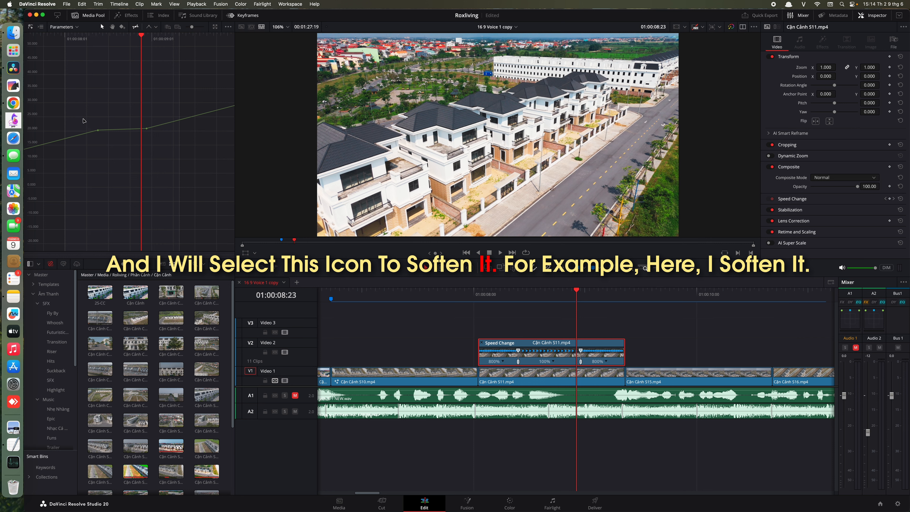
left_click_drag(83, 121, 162, 146)
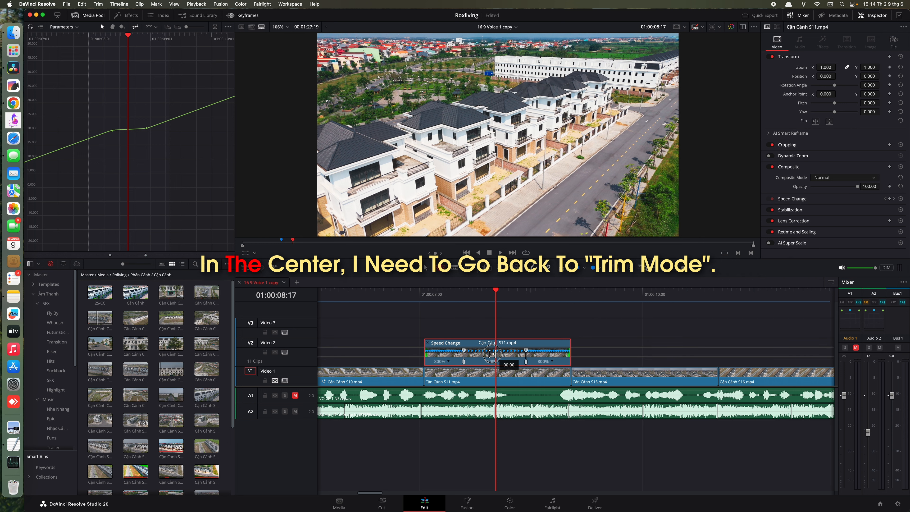
Try slipping the retimed copy's footage in Trim mode and shifting its second speed point slightly later
left_click_drag(430, 342, 388, 339)
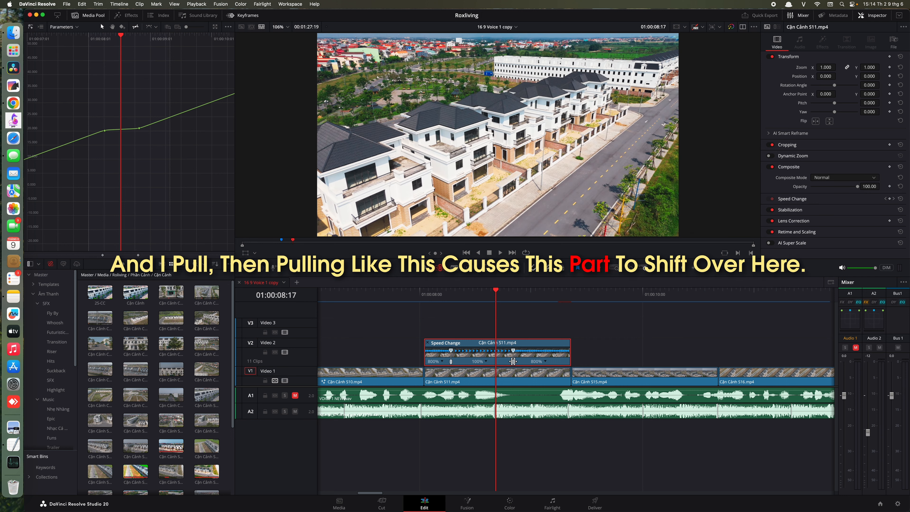
left_click_drag(515, 361, 526, 361)
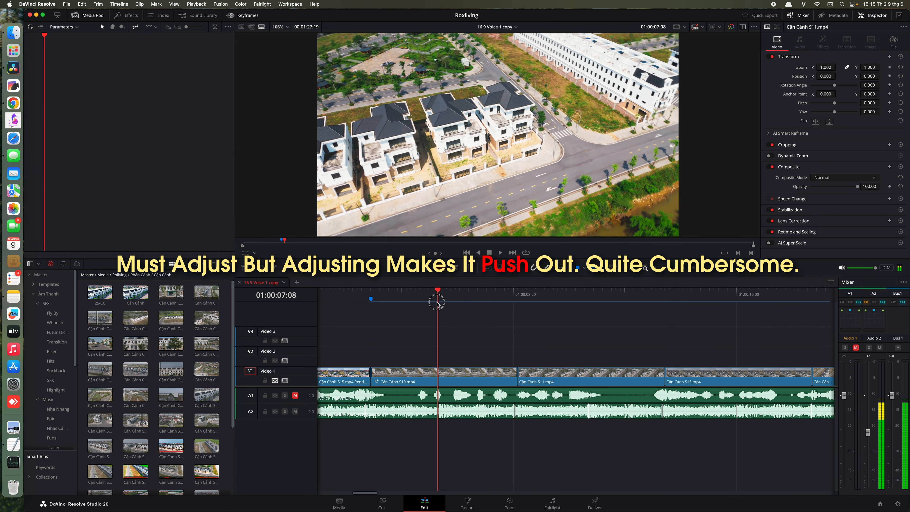
Slip the footage of the Cận Cảnh S10.mp4 clip and slide the clip slightly earlier, with its speed ramp controls shown
left_click_drag(408, 368, 381, 374)
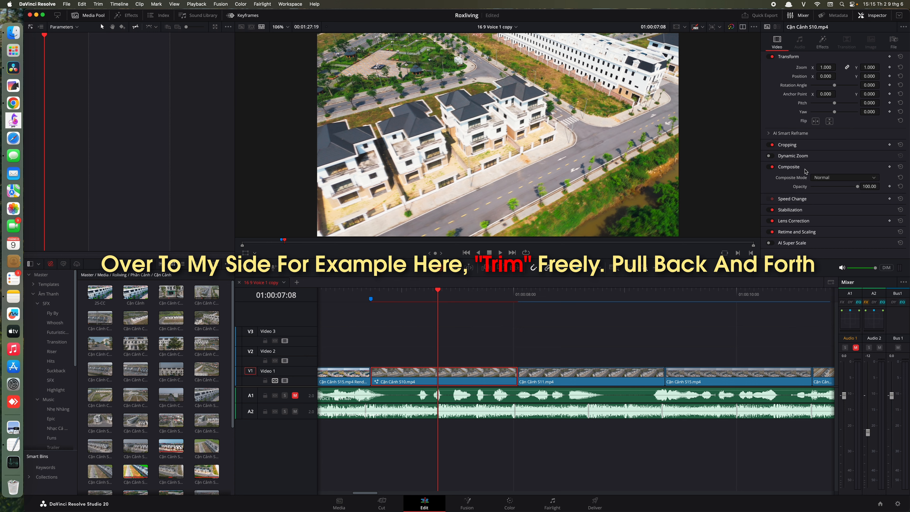
left_click(821, 43)
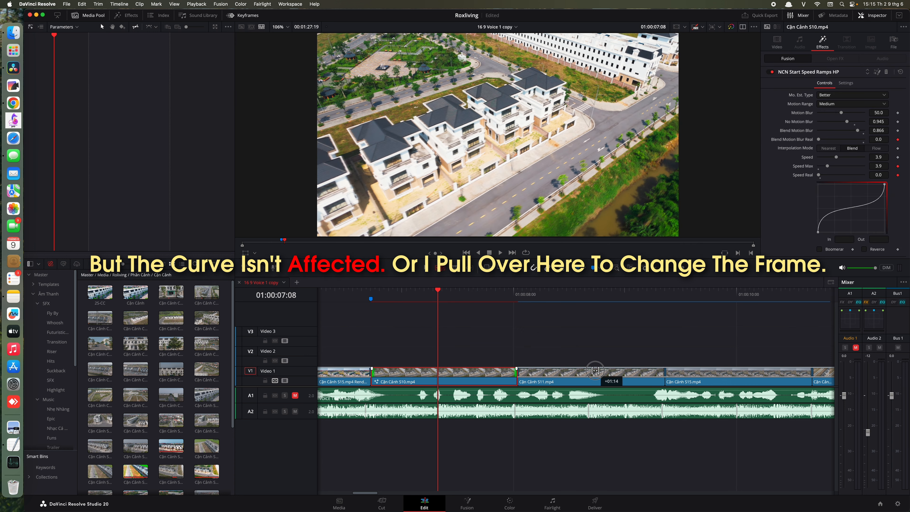
left_click_drag(443, 371, 445, 371)
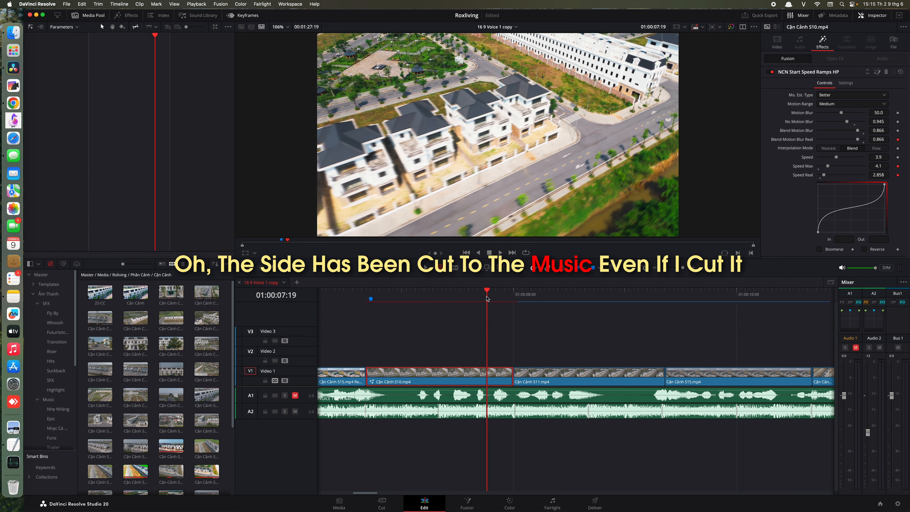
Try ripple-trimming the end of the Cận Cảnh S10.mp4 clip to the playhead, and undo the trim
left_click_drag(487, 305, 399, 300)
key("shift+super+]")
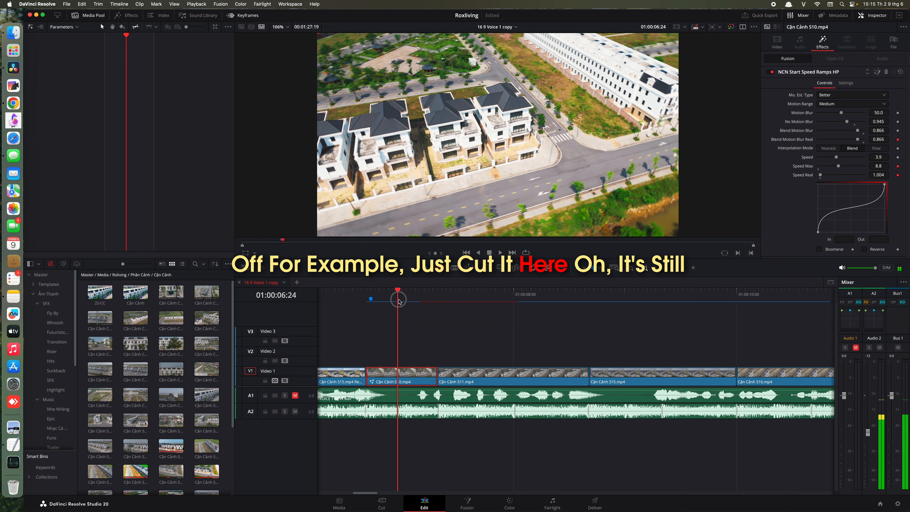
key("super+z")
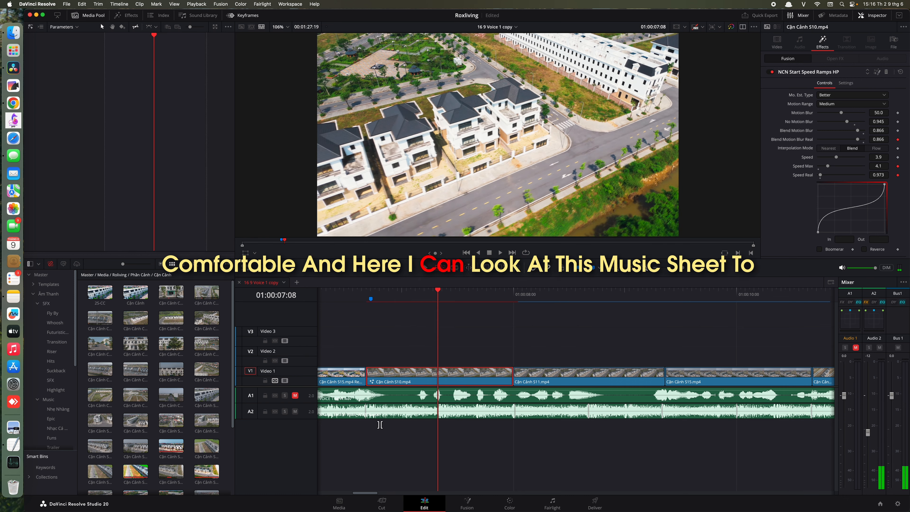
Play the Cận Cảnh S10.mp4 clip from its start, pull the speed curve's start handle steeply up, and replay the clip
left_click(366, 295)
key("space")
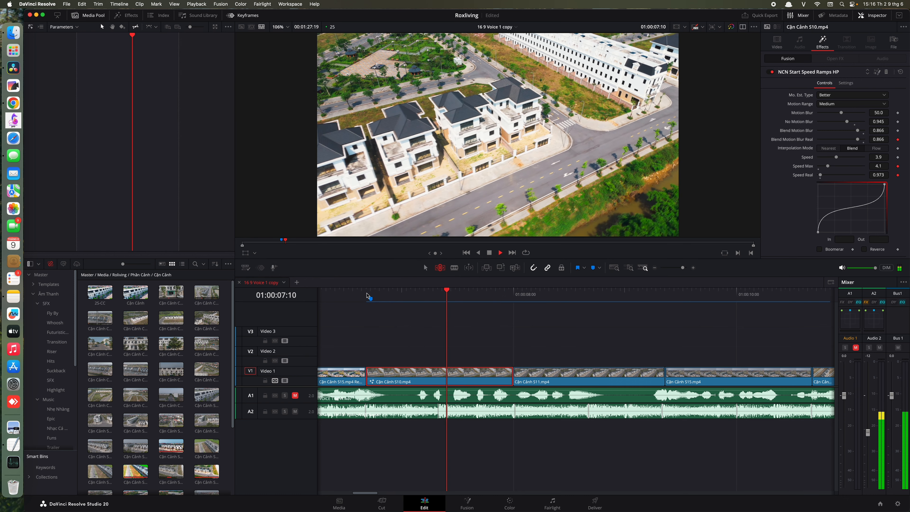
key("space")
key("space")
key("space")
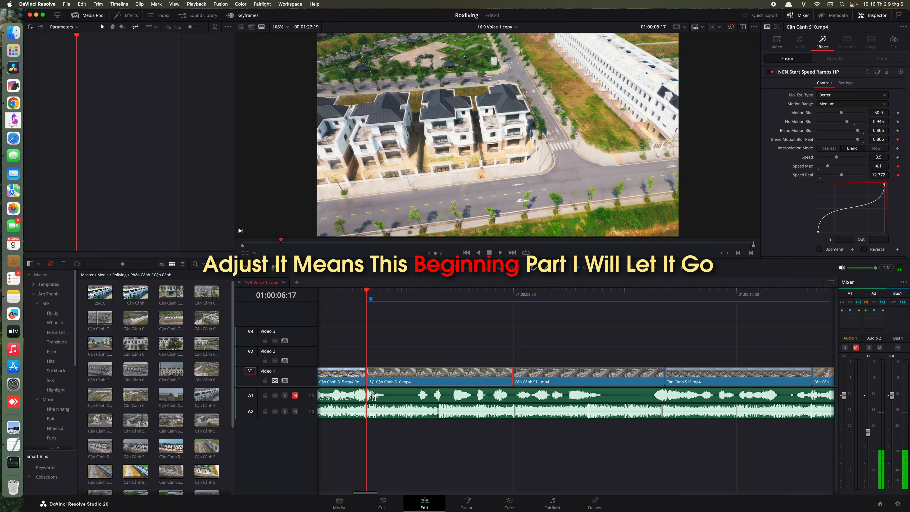
left_click(818, 232)
left_click_drag(817, 196, 833, 196)
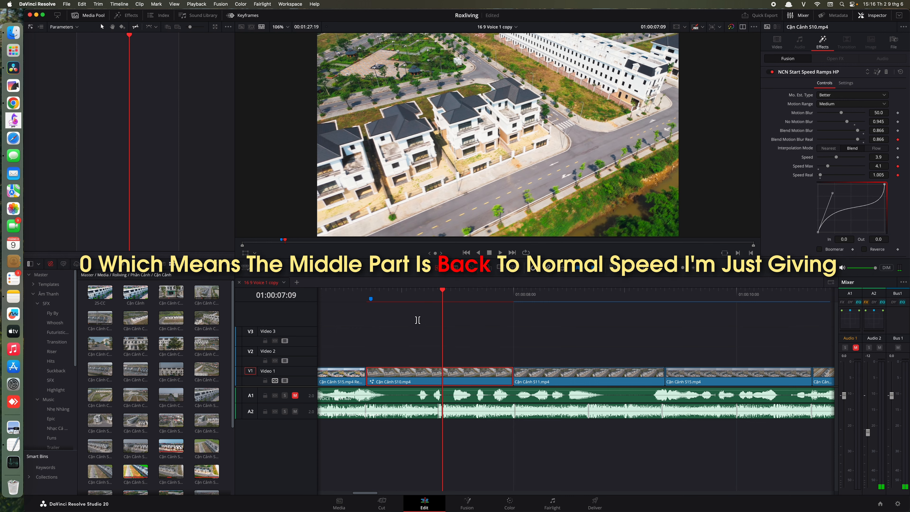
left_click(373, 294)
key("space")
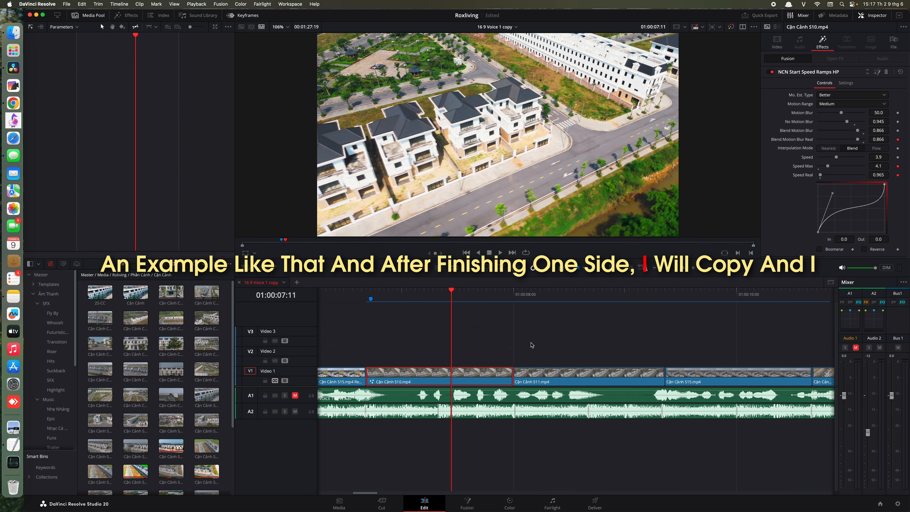
Paste only the Fusion Effects attributes from the Cận Cảnh S10.mp4 clip onto the seven remaining clips after it
key("shift+z")
left_click_drag(360, 356, 403, 375)
key("alt+v")
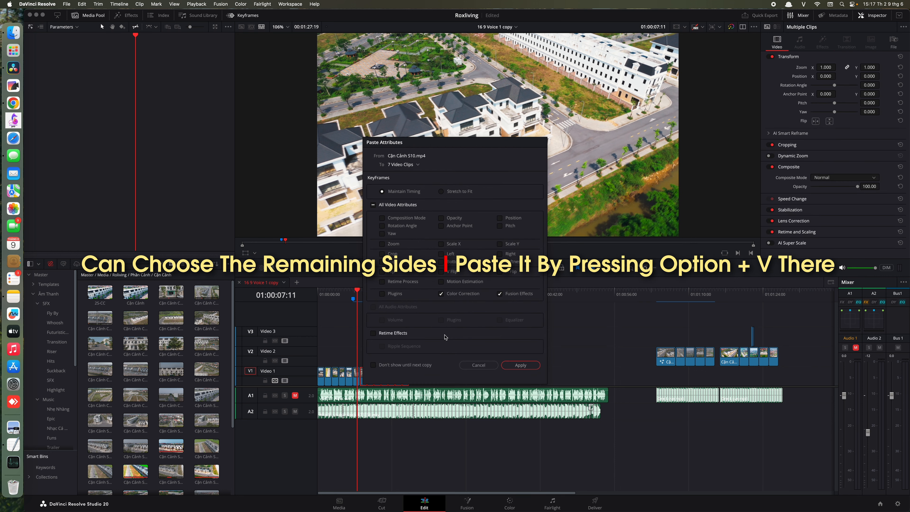
left_click(460, 296)
left_click(519, 365)
scroll(424, 349, "up", 5)
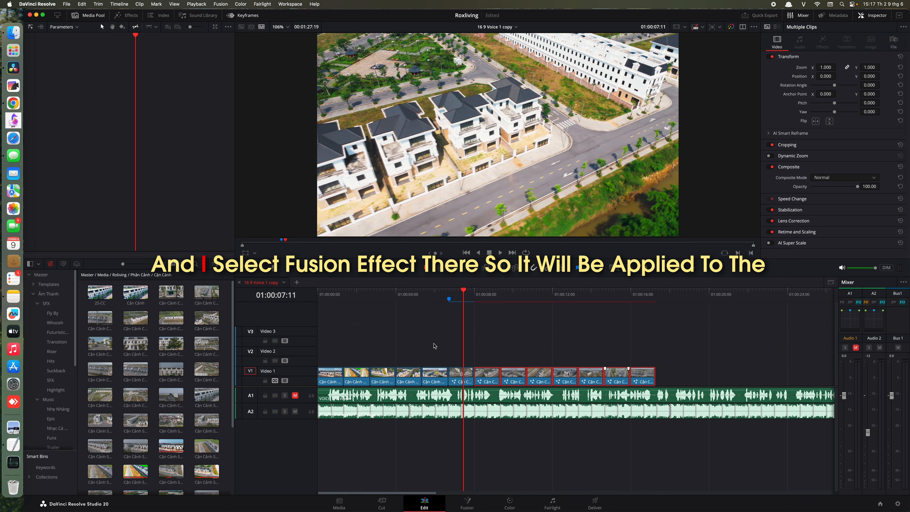
Play through the newly ramped clips and slip the footage of the Cận Cảnh S15.mp4 clip near 01:00:10:10
left_click(483, 344)
key("space")
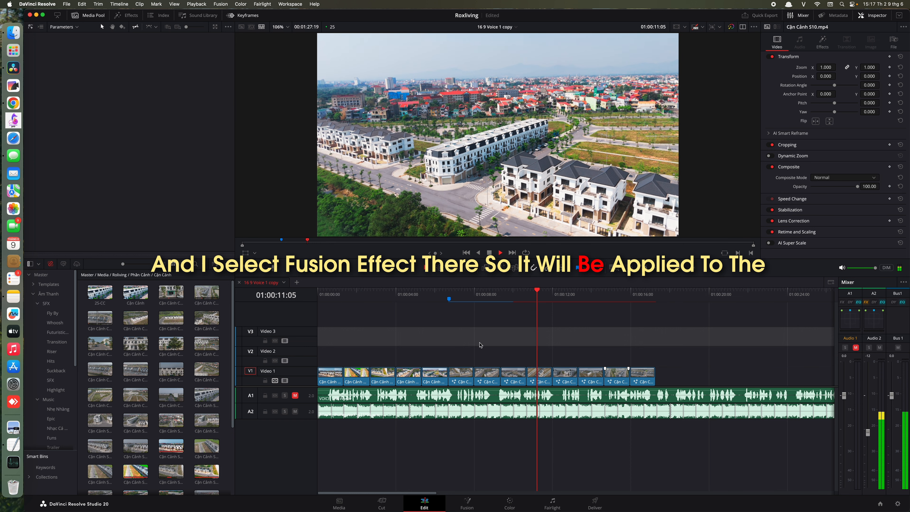
left_click_drag(524, 302, 520, 304)
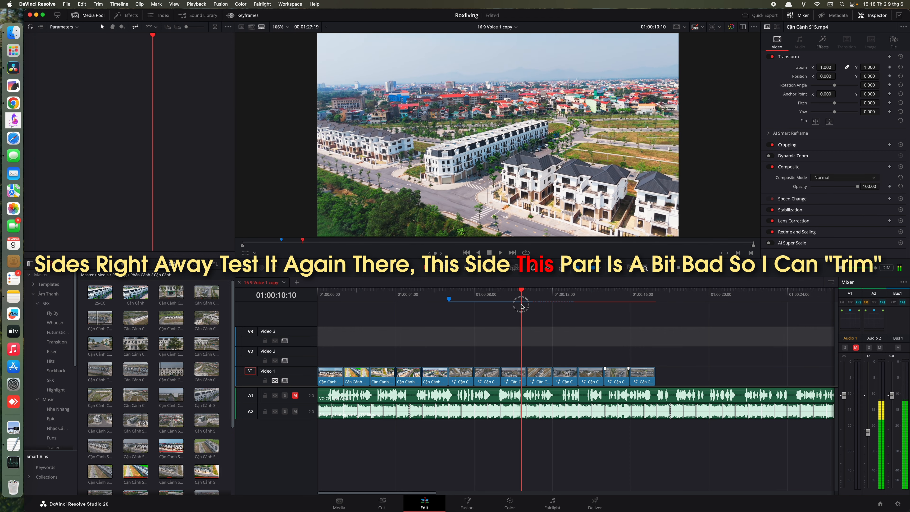
left_click(518, 380)
left_click_drag(516, 373, 537, 374)
Enable Reverse in the speed ramp of the Cận Cảnh S15.mp4 clip and play it from 01:00:09:09
left_click(502, 298)
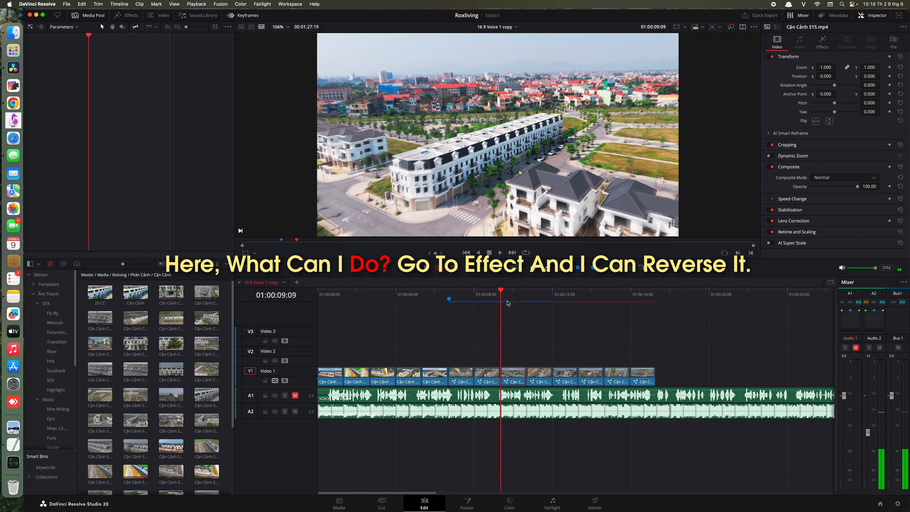
left_click(822, 45)
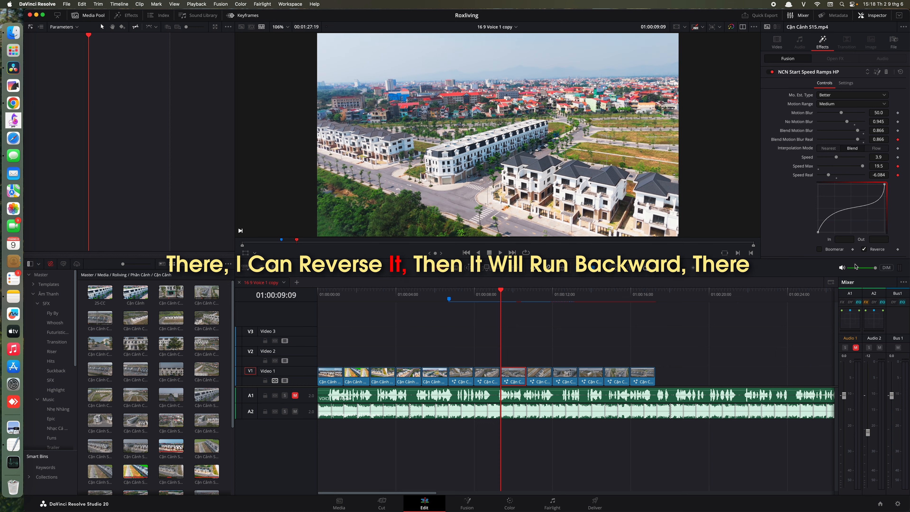
key("space")
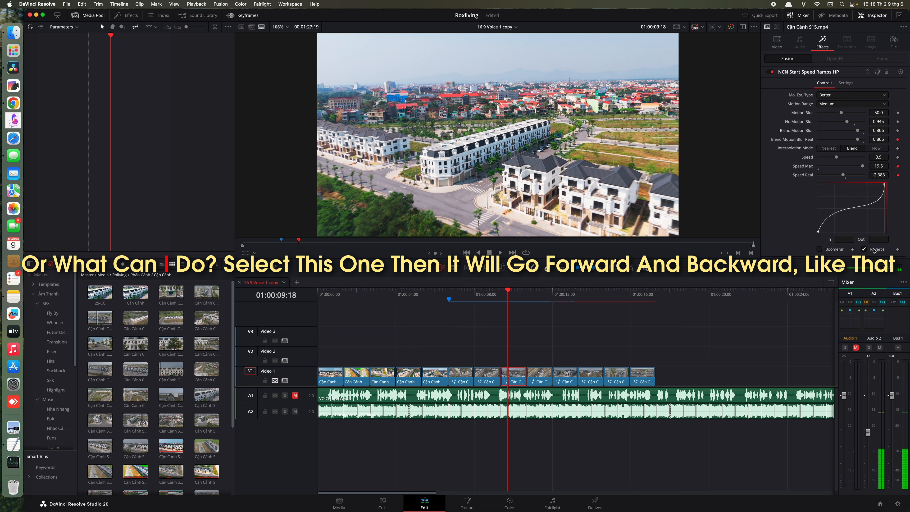
Turn off Reverse and enable Boomerang in the Cận Cảnh S15.mp4 clip's speed ramp, and replay the clip from its start
left_click(874, 251)
left_click(819, 249)
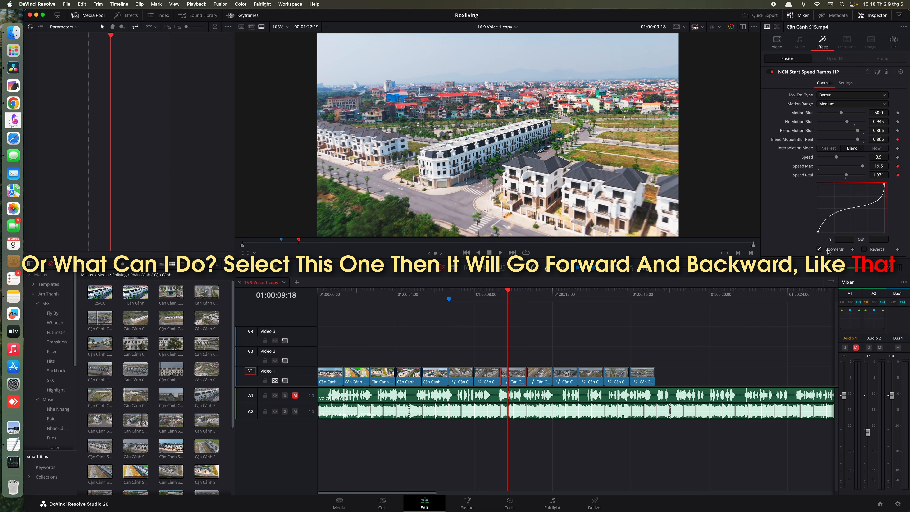
left_click(501, 297)
key("space")
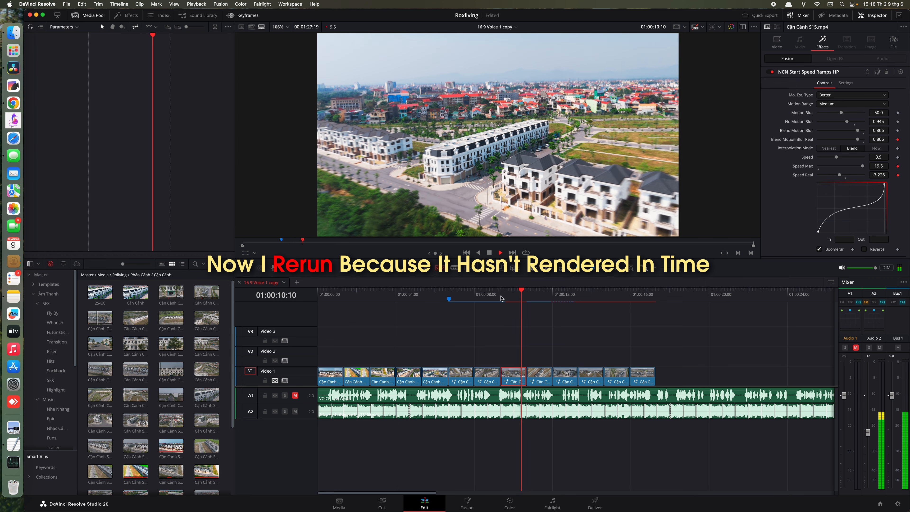
Play the sequence from 01:00:06:17, and the long Cận Cảnh S11.mp4 Render 1.mov segment from 01:01:15:23
left_click(449, 296)
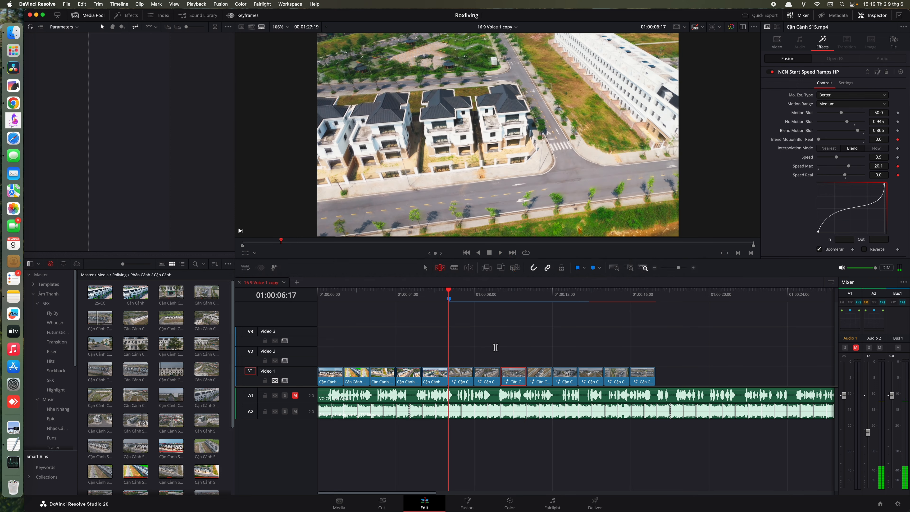
key("space")
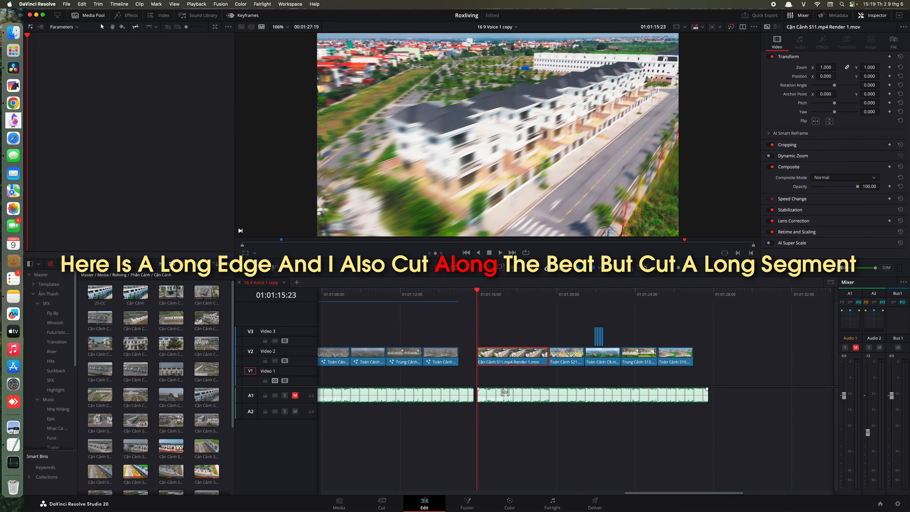
key("space")
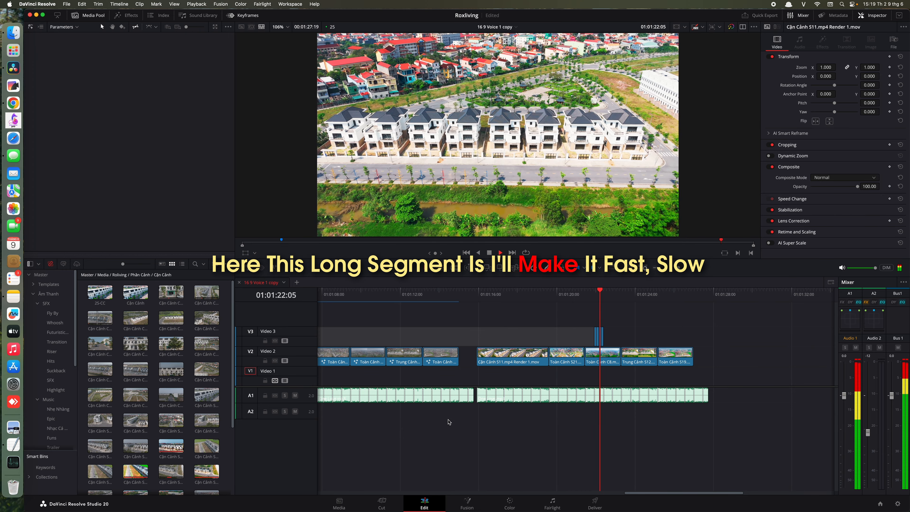
left_click(477, 296)
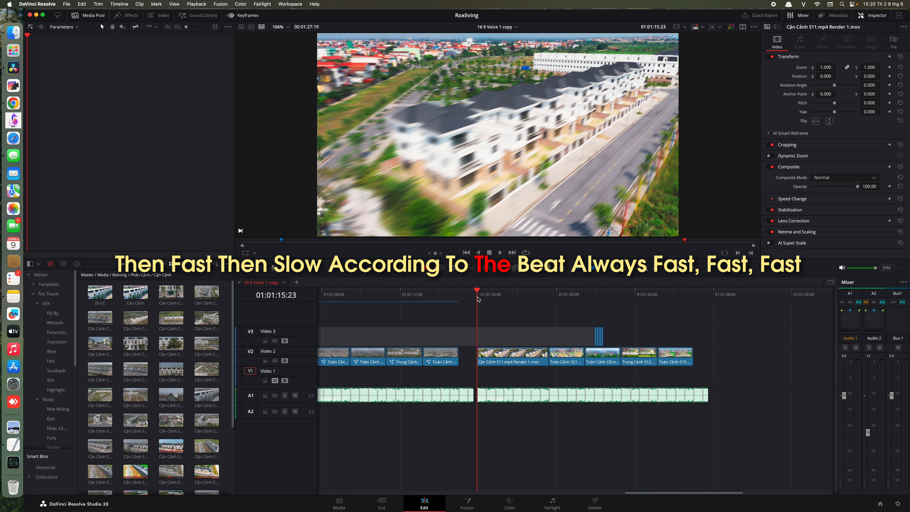
key("space")
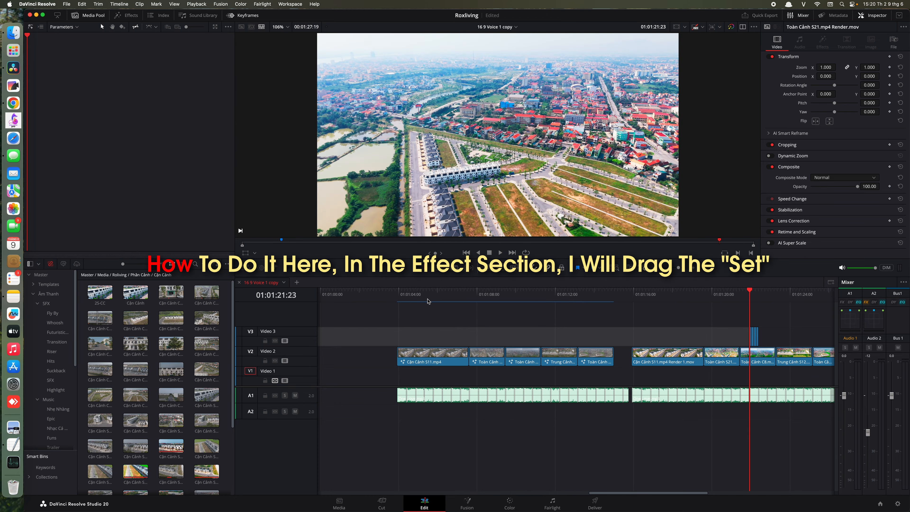
Apply the Set Start Speed Ramps HP effect to the long Cận Cảnh S11.mp4 clip at 01:01:03:23
left_click_drag(427, 298, 396, 298)
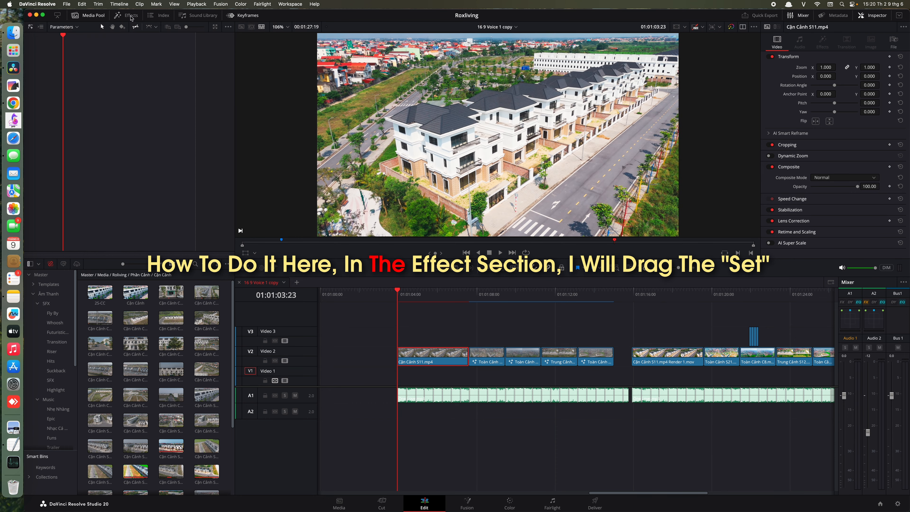
left_click(130, 16)
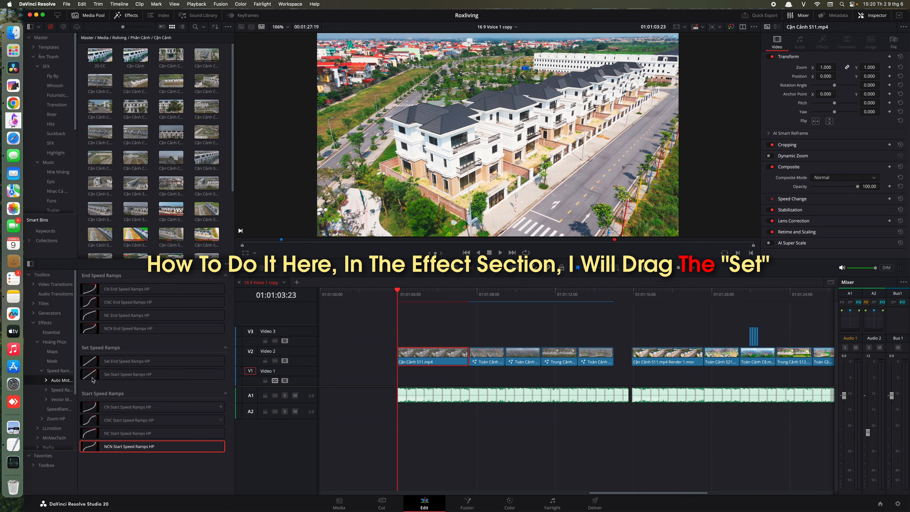
left_click_drag(92, 374, 410, 359)
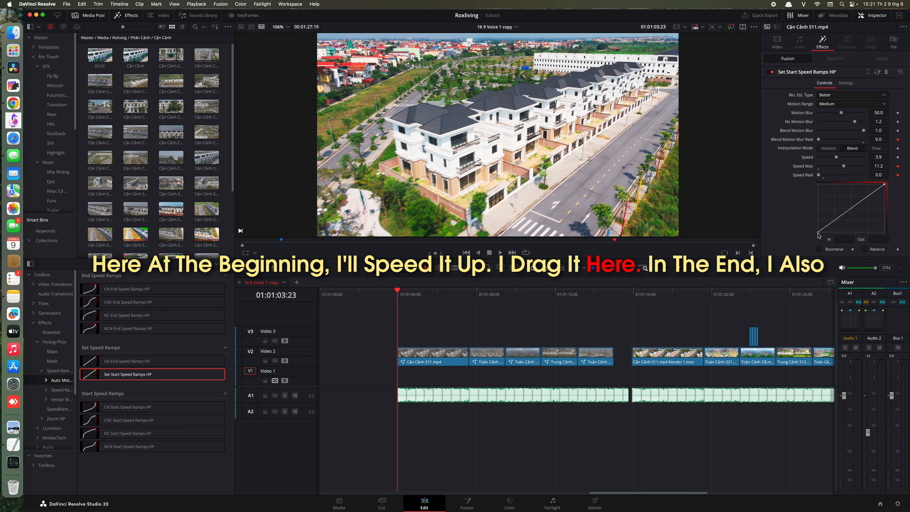
Shape the Cận Cảnh S11.mp4 speed curve with steep ends and steep added points at about 25%, 50% and 75%
left_click_drag(818, 233, 811, 219)
left_click_drag(885, 184, 885, 200)
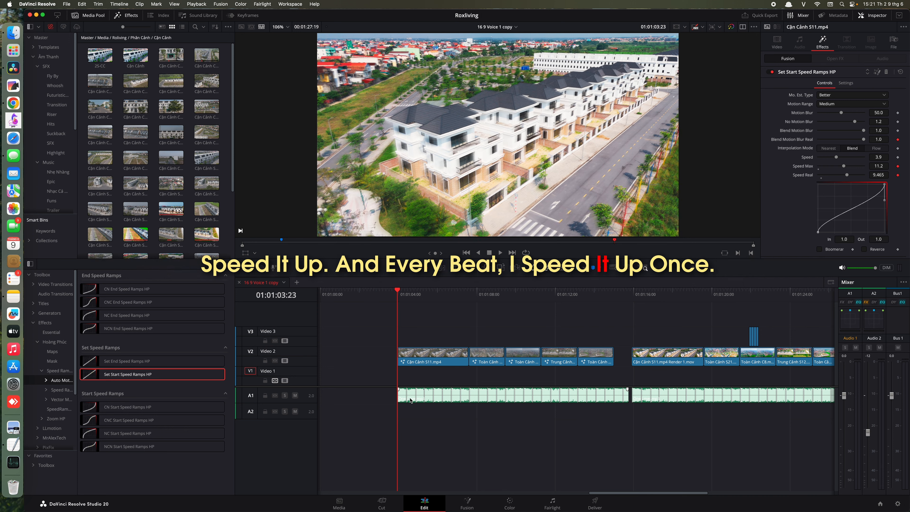
left_click(432, 294)
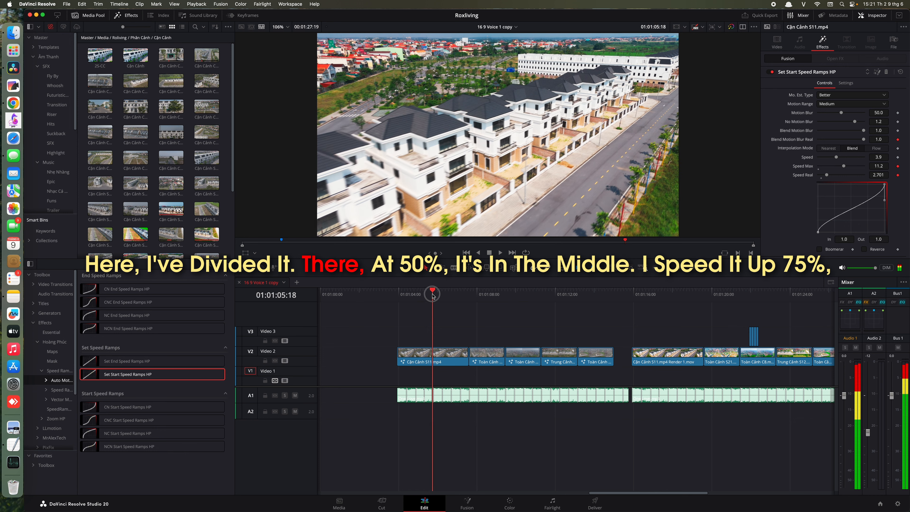
left_click(852, 208)
mouse_move(867, 200)
left_mouse_down()
mouse_move(852, 196)
mouse_move(867, 191)
left_mouse_up()
left_click(868, 194)
left_click(836, 226)
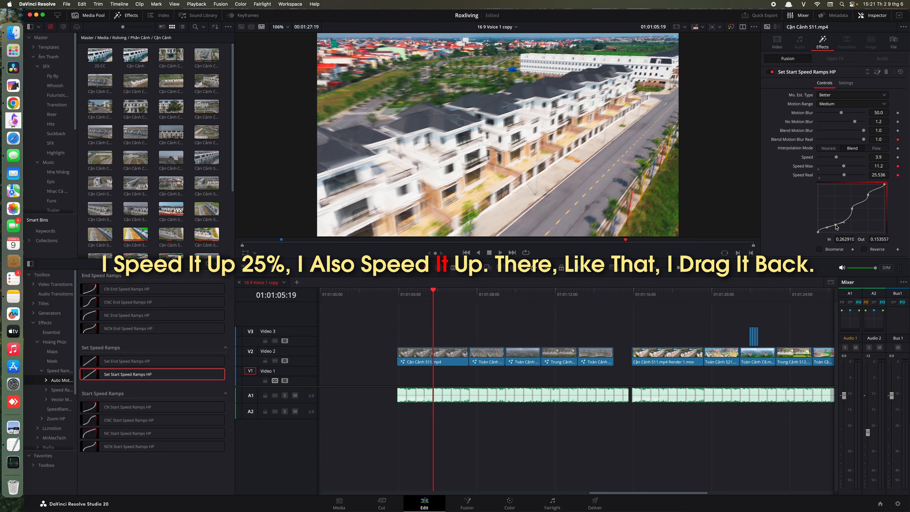
left_click_drag(846, 224, 834, 220)
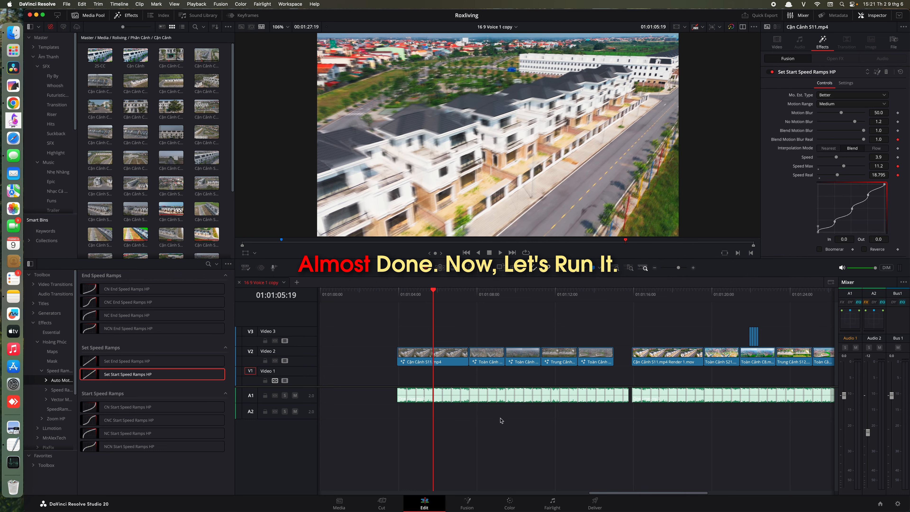
Play the Cận Cảnh S11.mp4 clip from its start, turn the render cache back on and play again
key("Up")
key("space")
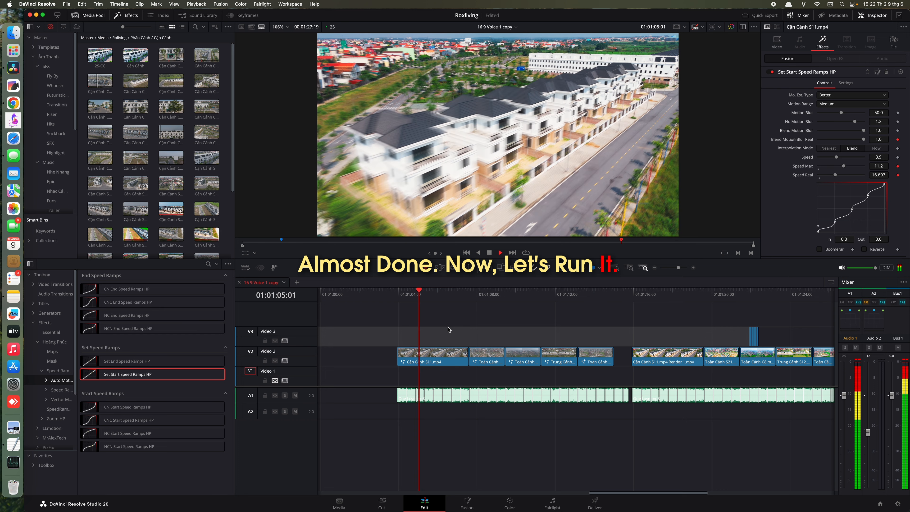
key("space")
left_click(190, 3)
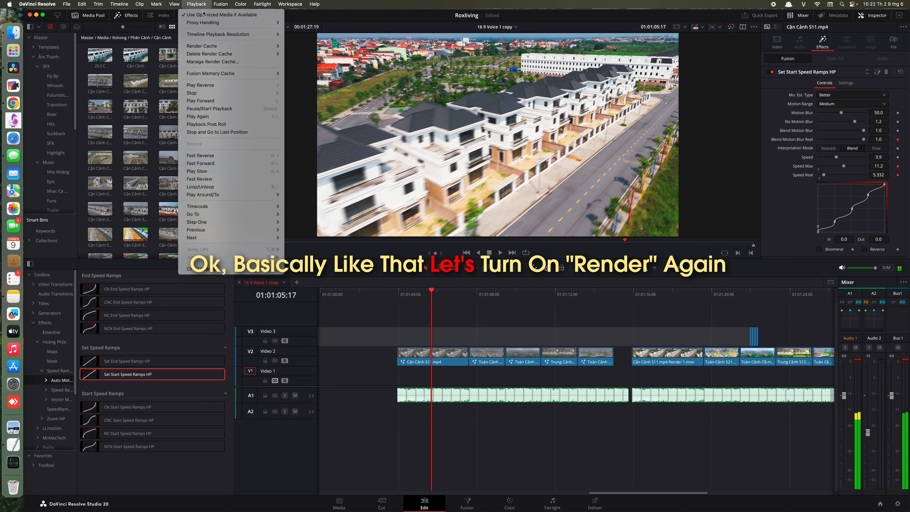
mouse_move(215, 46)
left_click(297, 55)
key("space")
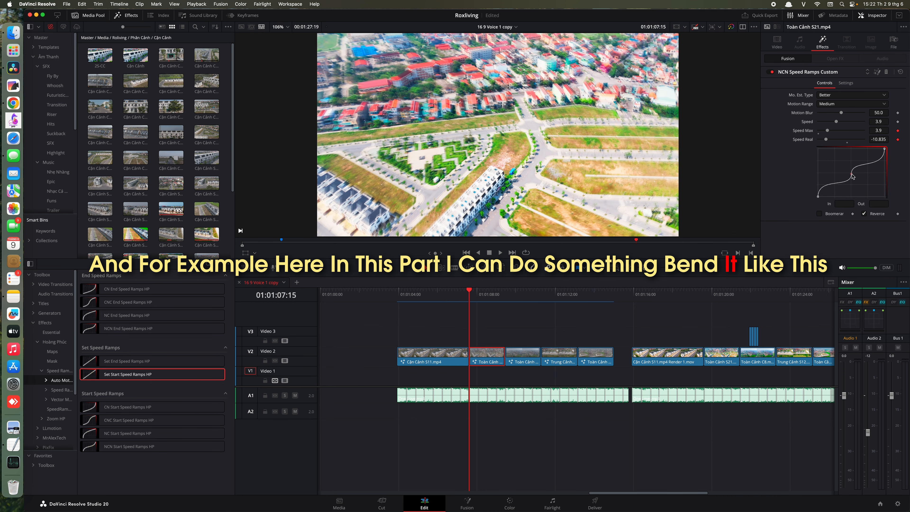
Bend the middle of the Toàn Cảnh S21.mp4 clip's speed curve into a backward dip and replay it from 01:01:07:15
left_click_drag(851, 160, 860, 187)
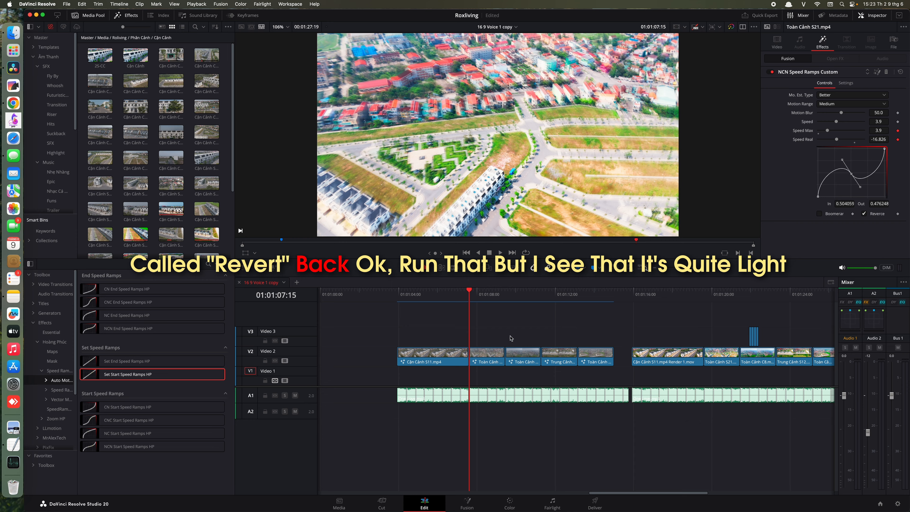
key("space")
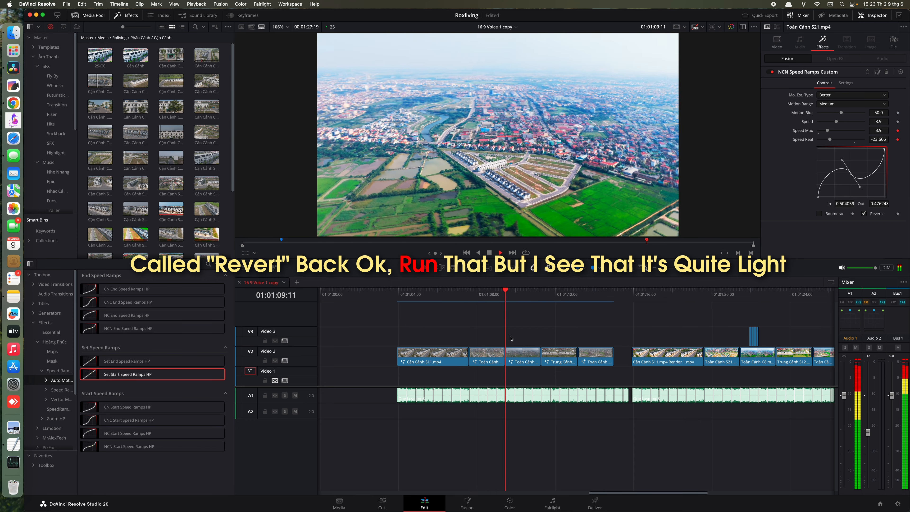
left_click(469, 296)
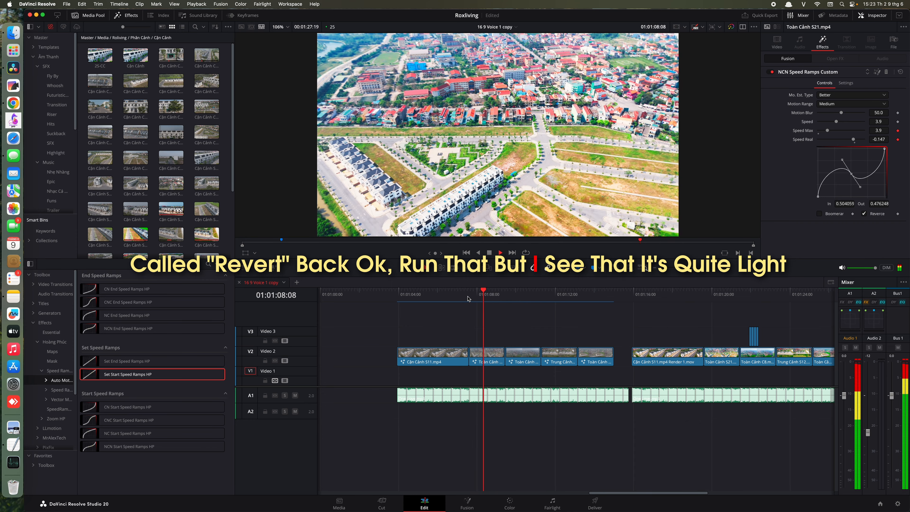
key("space")
left_click(467, 299)
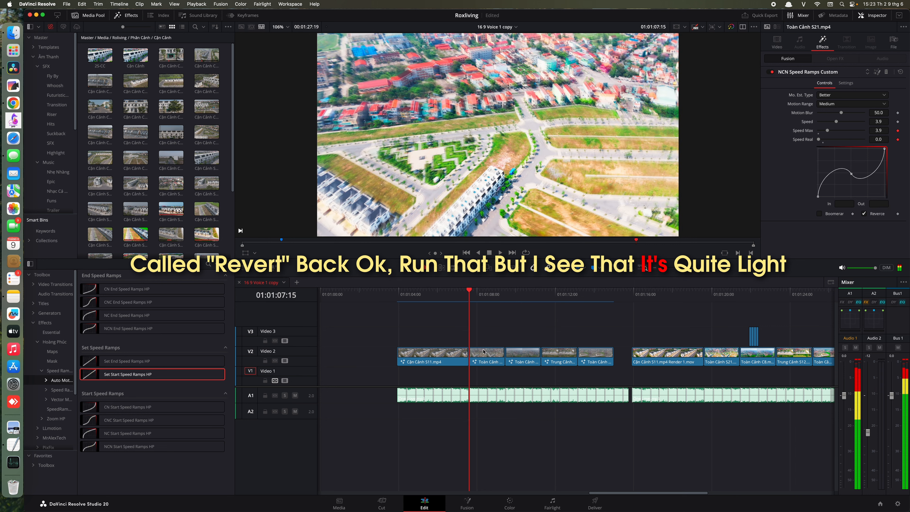
Make the middle of the Toàn Cảnh S21.mp4 speed curve almost vertical and play the result
left_click(850, 174)
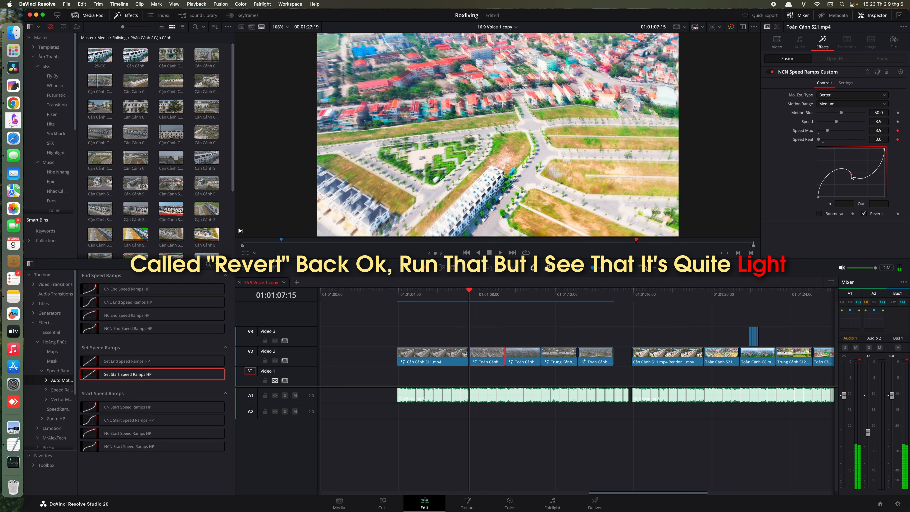
left_click(504, 324)
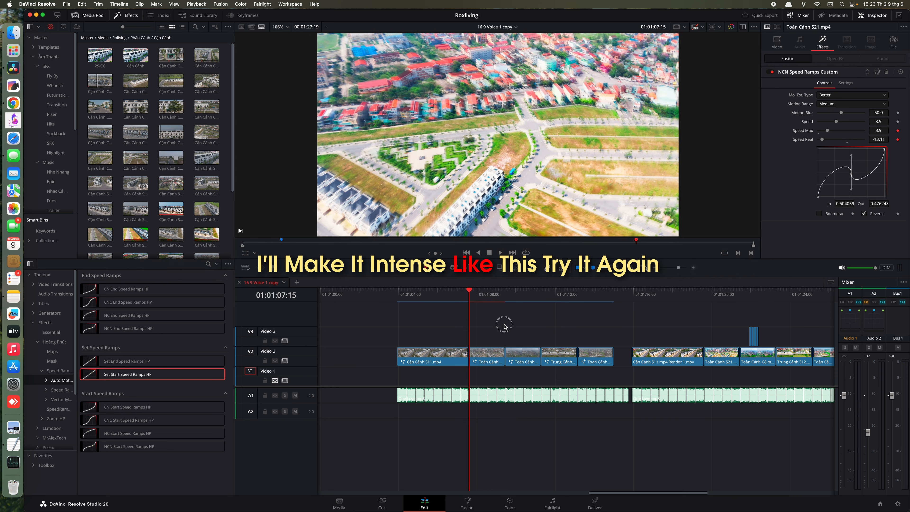
key("space")
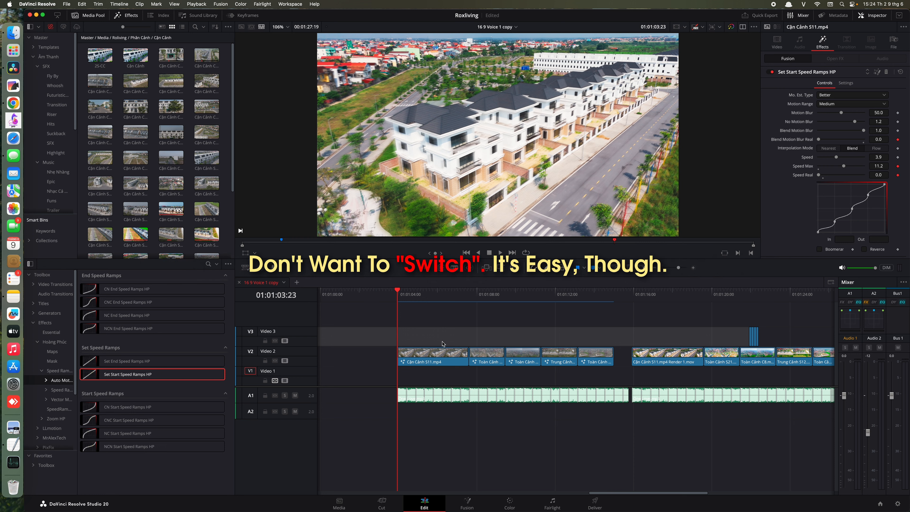
Extend the starts of the music and the Cận Cảnh S11.mp4 clip earlier, and delete the clip's Set Start Speed Ramps HP effect
left_click_drag(503, 397, 451, 396)
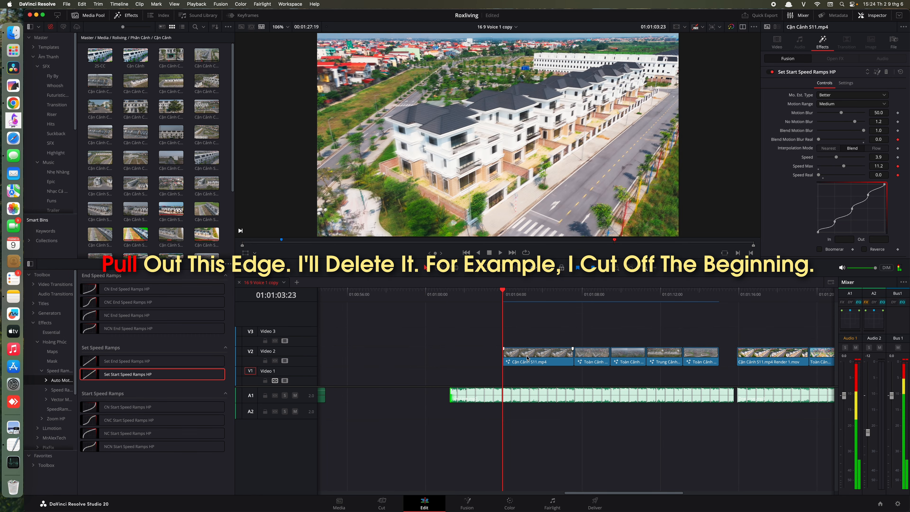
left_click_drag(505, 355, 450, 355)
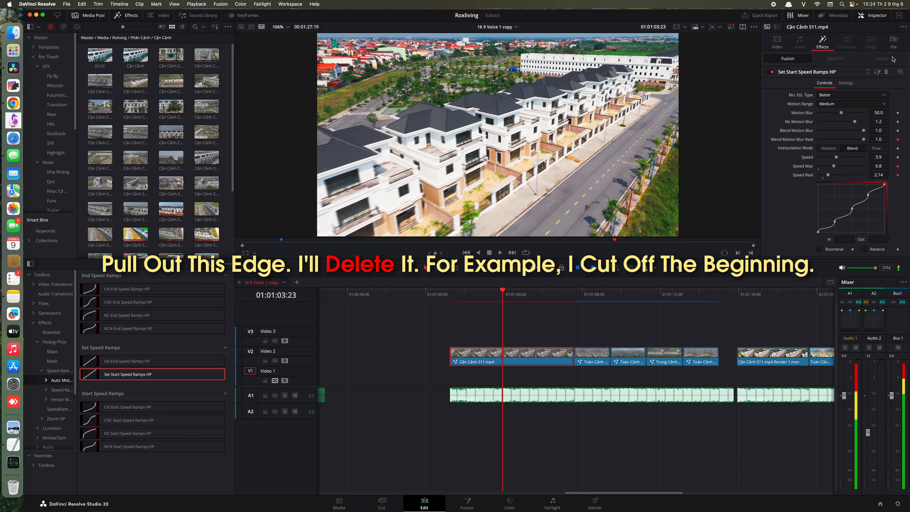
left_click(883, 73)
Split the Cận Cảnh S11.mp4 clip into three pieces at 01:01:02:03 and 01:01:06:17
left_click_drag(503, 297, 556, 296)
key("super+b")
key("super+b")
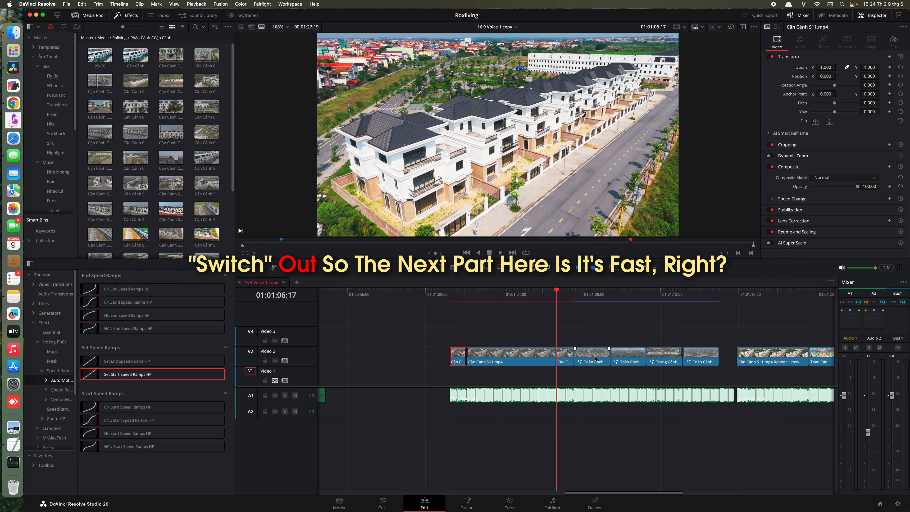
Apply CN Start Speed Ramps HP to the last Cận Cảnh S11.mp4 piece, with a curve rising sharply at the end, and replay it
left_click(824, 45)
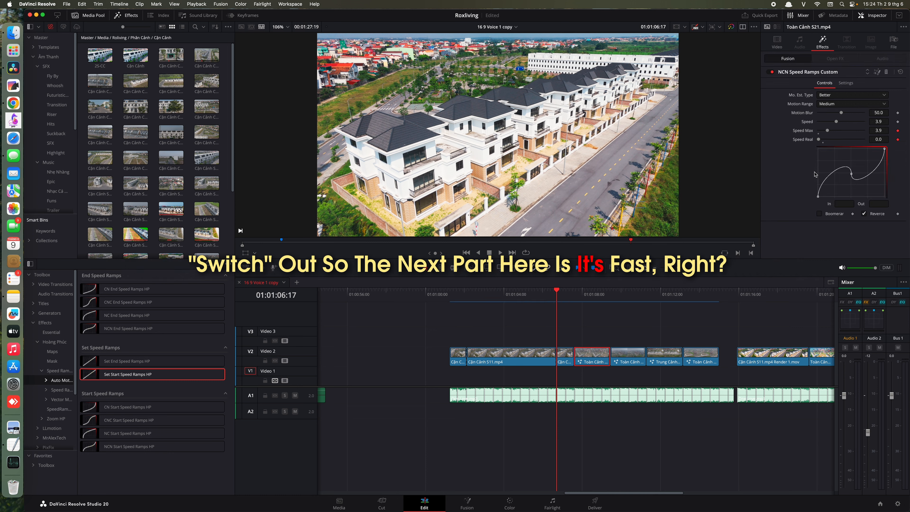
left_click(565, 359)
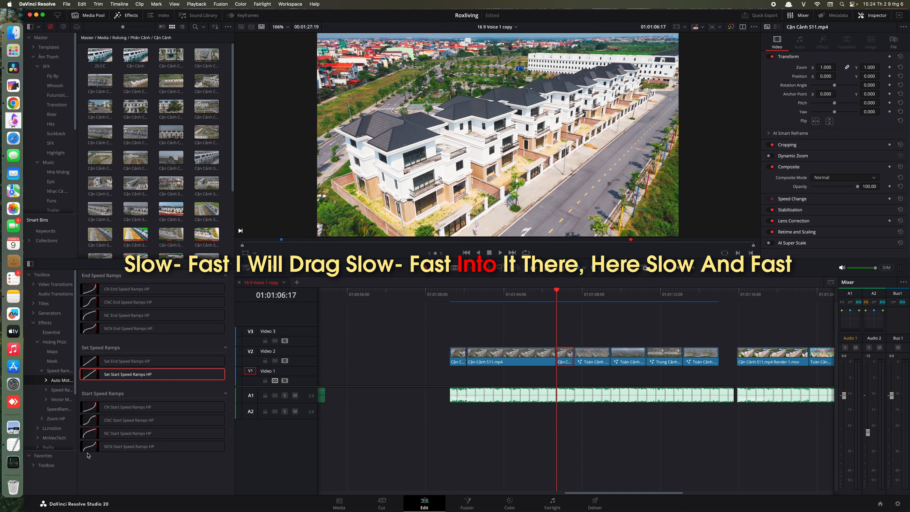
left_click_drag(92, 407, 565, 357)
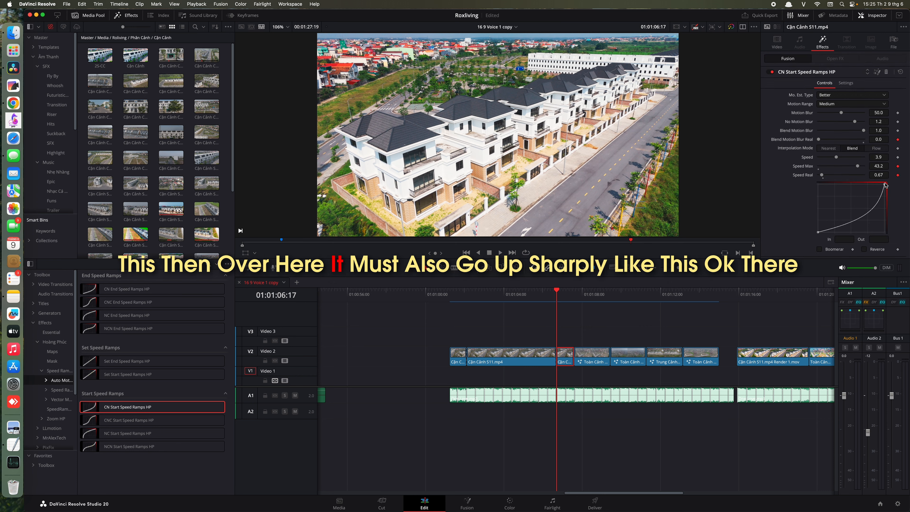
key("space")
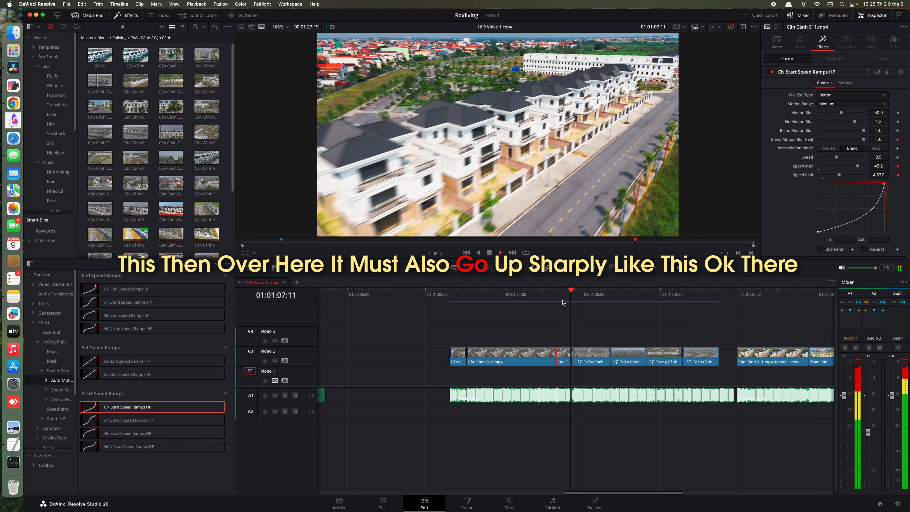
left_click(553, 296)
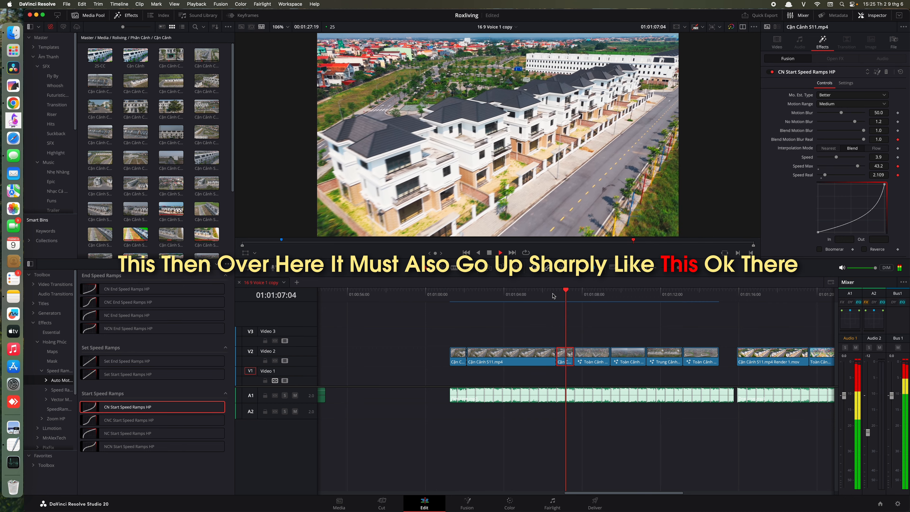
left_click_drag(554, 296, 483, 304)
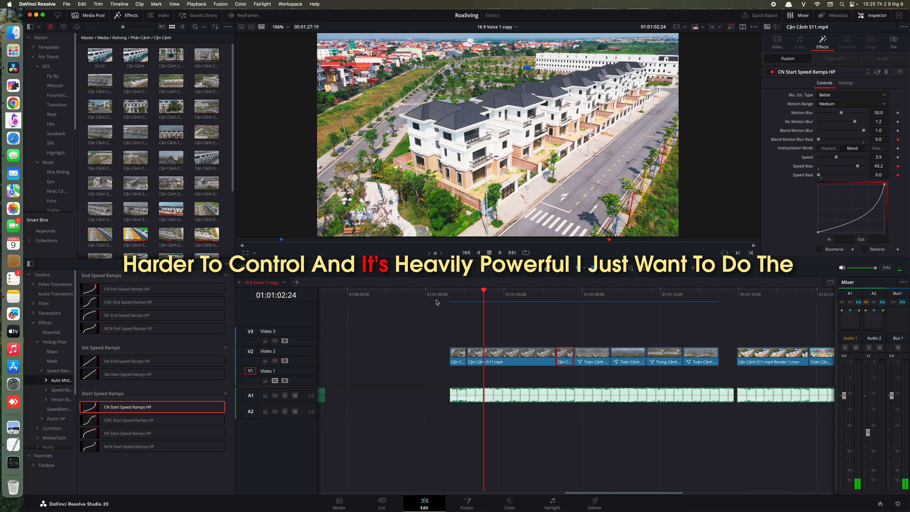
Apply NC End Speed Ramps HP to the first Cận Cảnh S11.mp4 piece and play the sequence from its start
left_click(464, 296)
left_click_drag(463, 297, 467, 296)
left_click(461, 354)
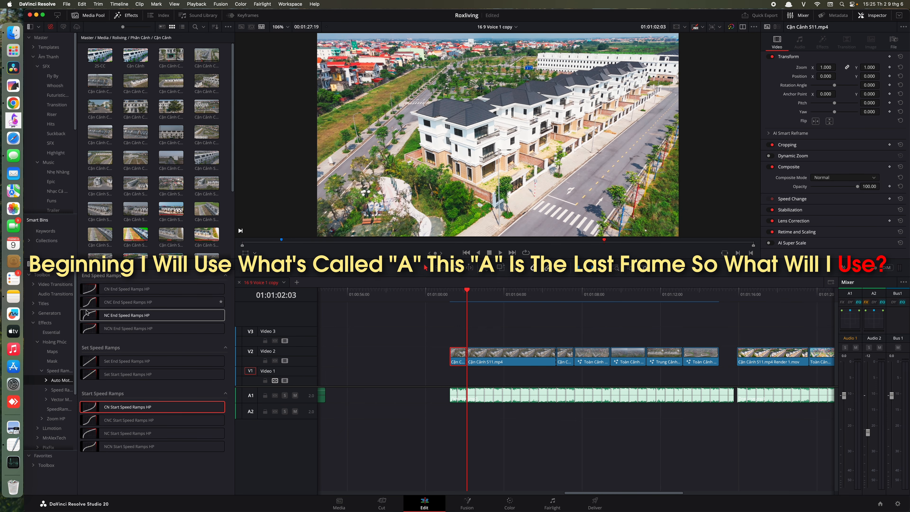
left_click_drag(98, 315, 476, 356)
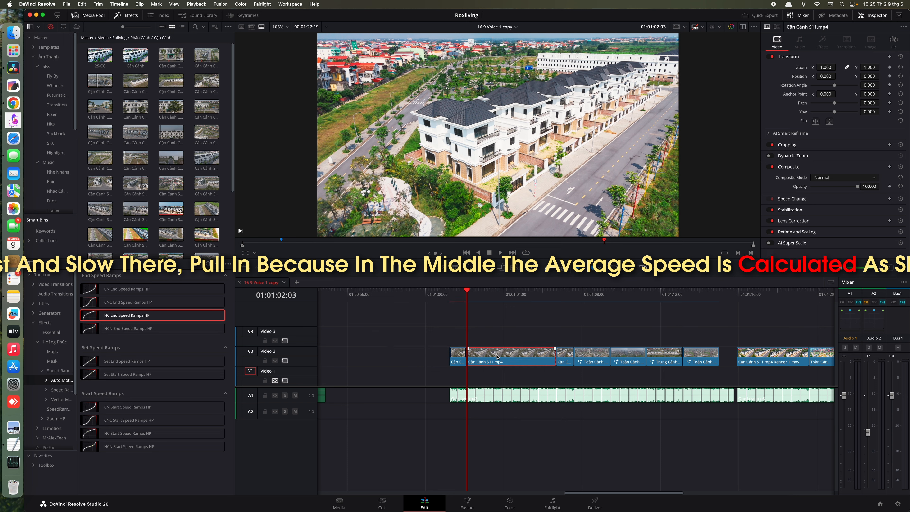
left_click(452, 294)
key("space")
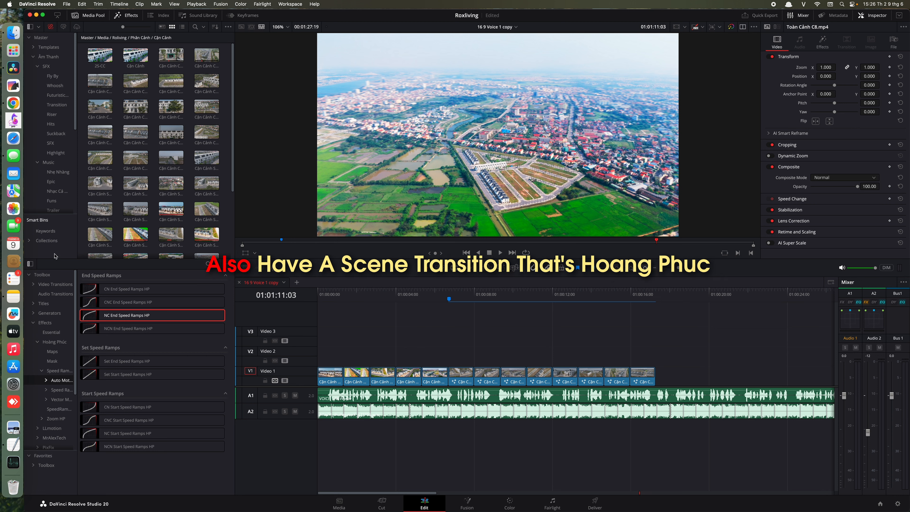
Copy two clips past the end of the Video 1 sequence and apply the SpeedRamps AutoMB Hoang Phuc transition between Cận Cảnh C11.mp4 and C12.mp4
left_click(33, 284)
left_click(54, 303)
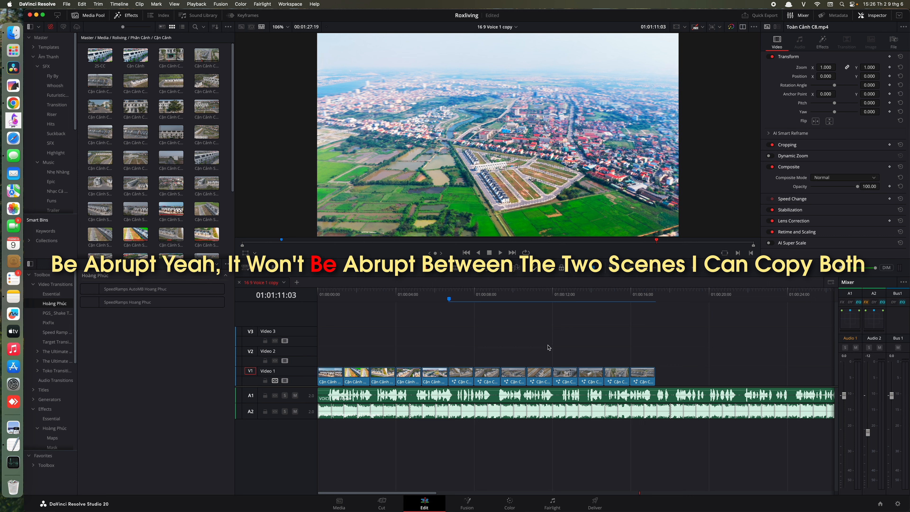
scroll(548, 345, "right", 5)
left_click_drag(497, 352, 569, 374)
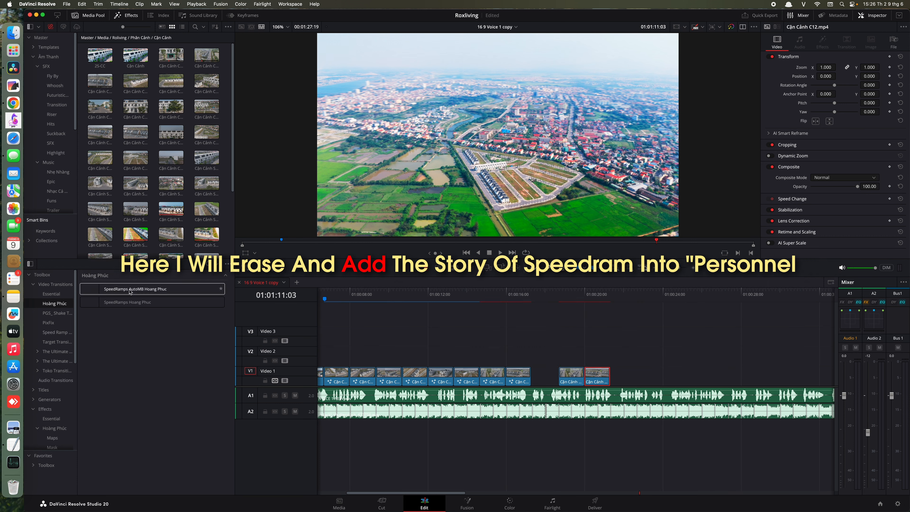
left_click_drag(127, 289, 586, 379)
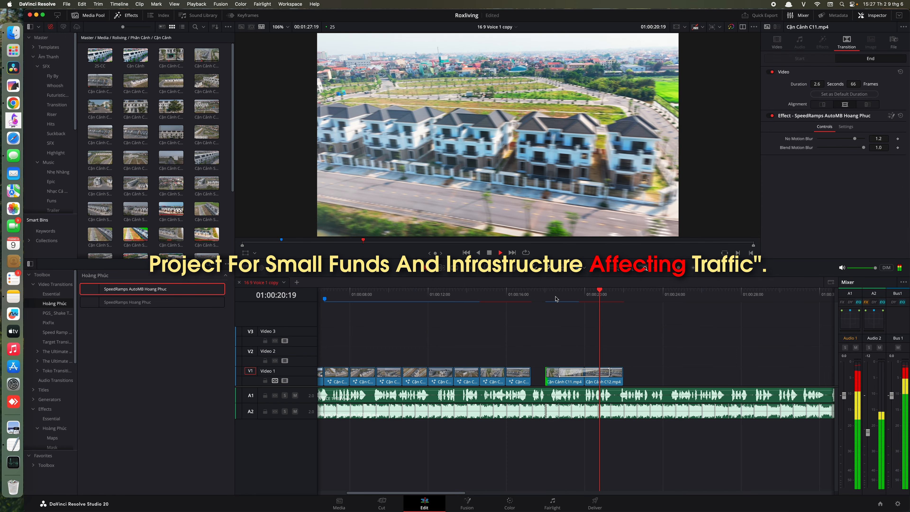
Play through the speed-ramp transition between Cận Cảnh C11.mp4 and C12.mp4 and check its settings and motion
mouse_move(562, 295)
left_mouse_down()
mouse_move(595, 297)
mouse_move(555, 298)
left_mouse_up()
key("space")
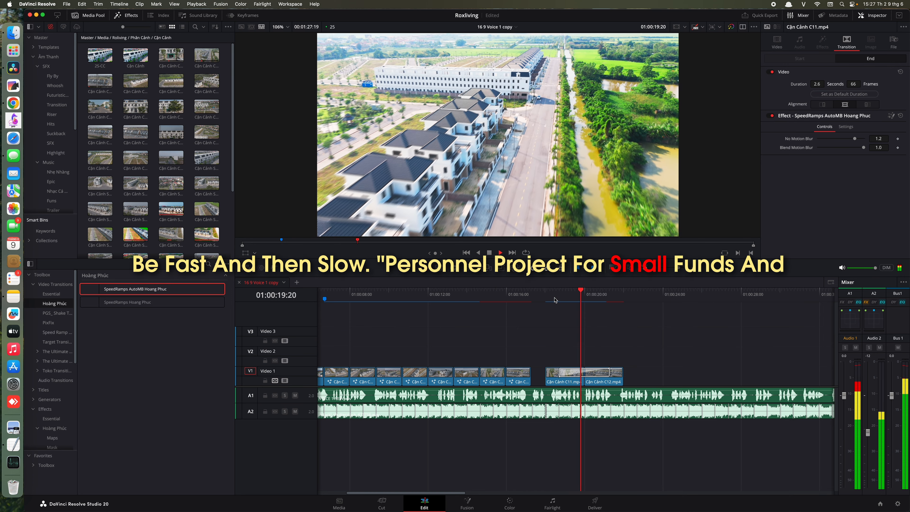
key("space")
left_click(600, 375)
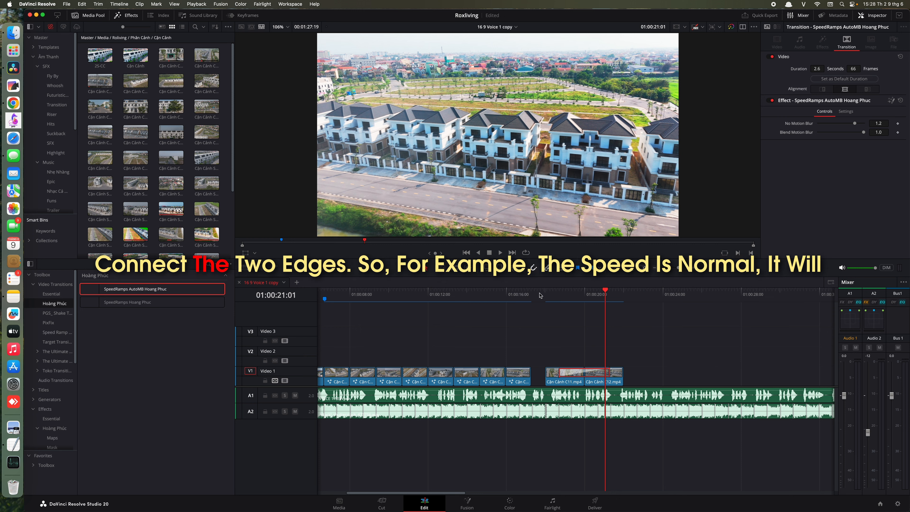
left_click(546, 296)
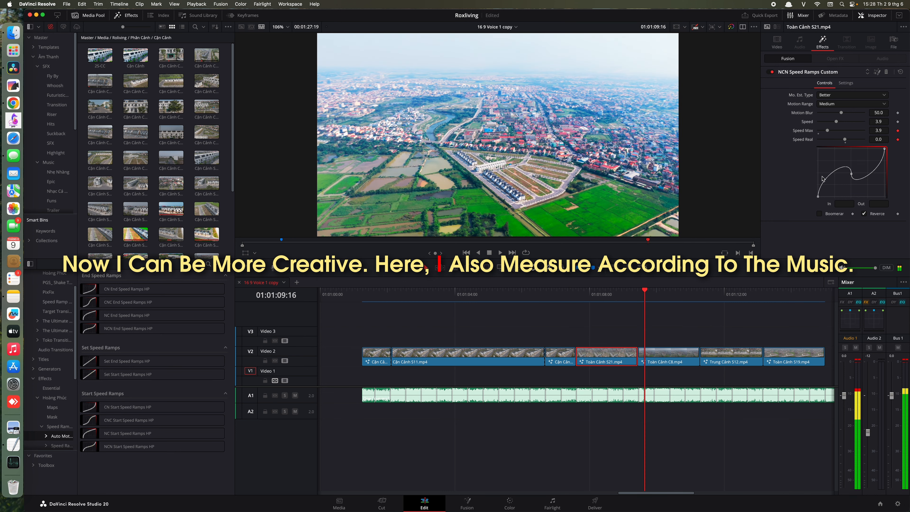
Delete the middle point of the NCN Speed Ramps Custom curve on Toàn Cảnh S21.mp4 and review the clip from its start
left_click(850, 174)
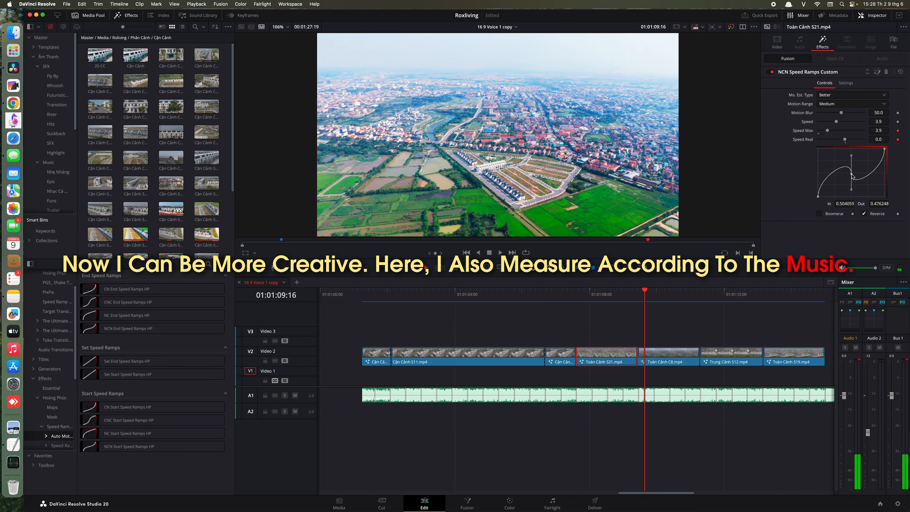
right_click(846, 176)
left_click(865, 203)
left_click(577, 299)
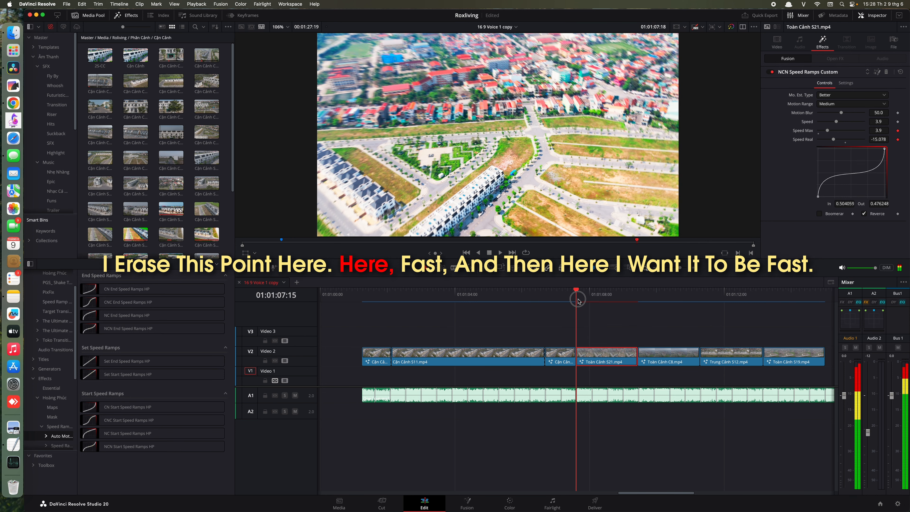
left_click_drag(577, 300, 607, 306)
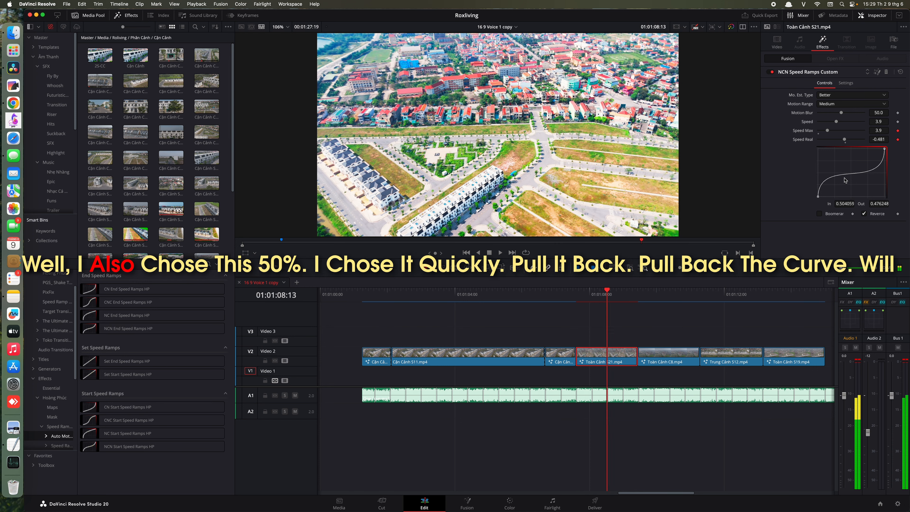
Add a new middle point to the Toàn Cảnh S21.mp4 speed curve, steepen both its middle and start handles, and check the frames around 01:01:08:02
left_click(852, 176)
left_click_drag(852, 176, 872, 159)
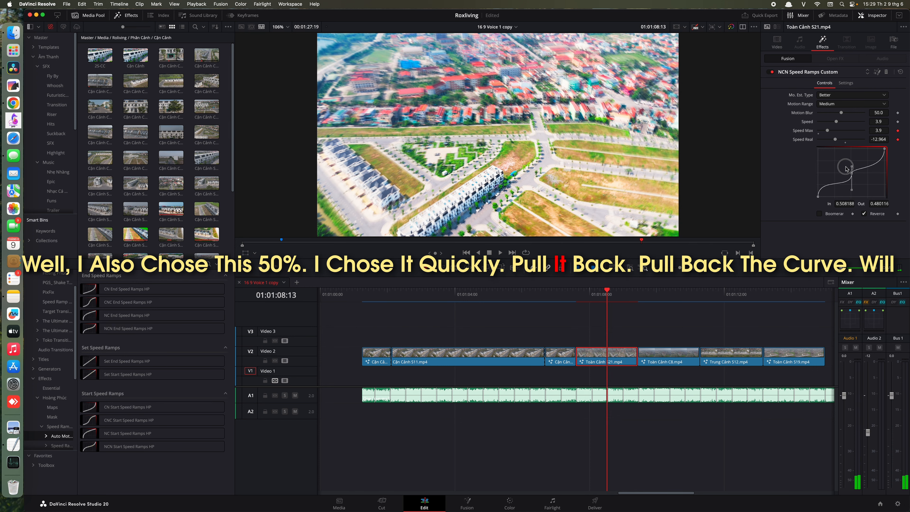
left_click(818, 196)
left_click_drag(818, 182, 811, 173)
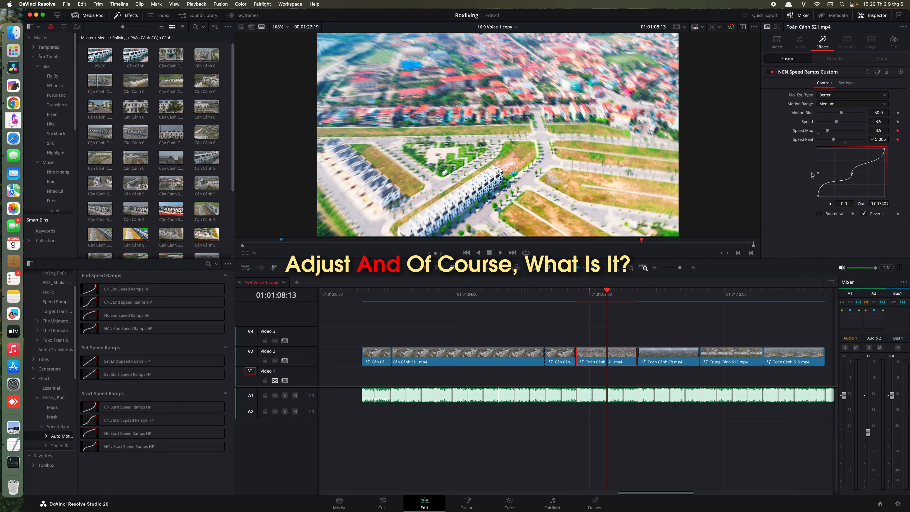
left_click_drag(585, 291, 591, 291)
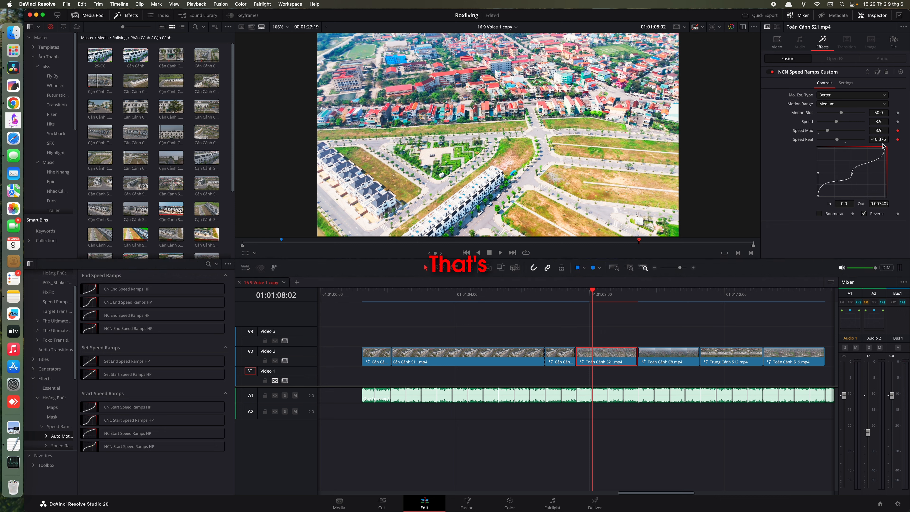
left_click_drag(592, 296, 595, 331)
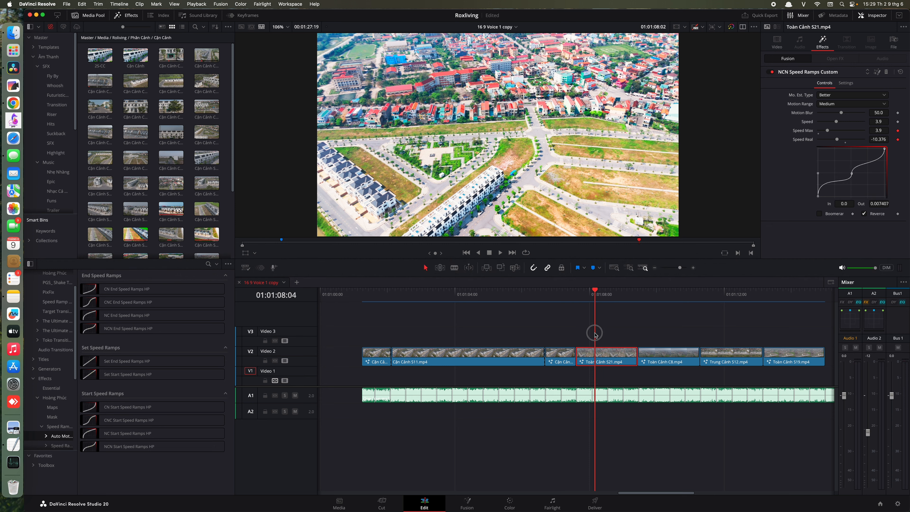
left_click_drag(594, 300, 593, 299)
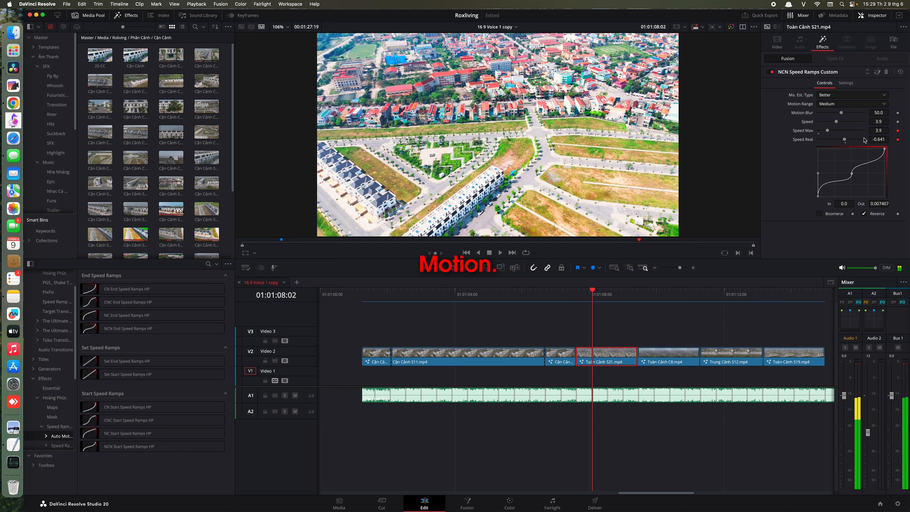
Fine-tune the middle and start handles of the Toàn Cảnh S21.mp4 speed curve and replay the clip from 01:01:07:15
left_click(884, 149)
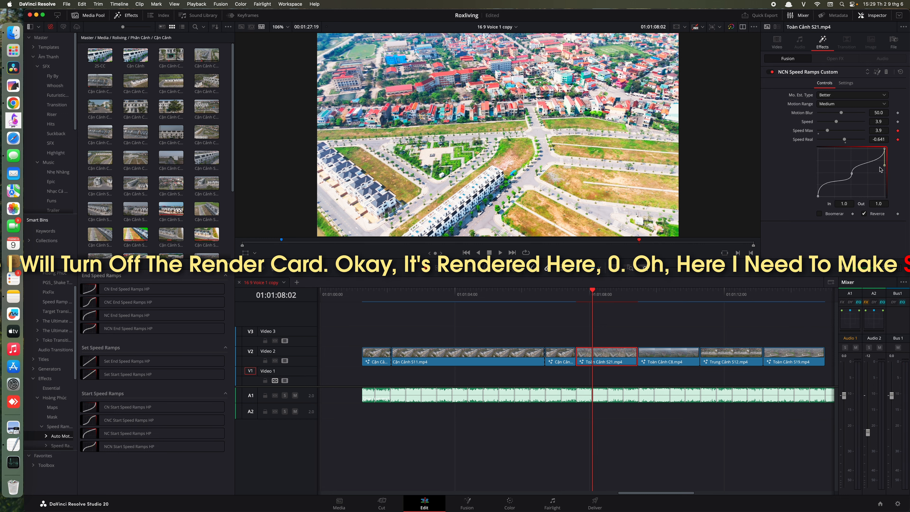
left_click(851, 173)
left_click_drag(853, 159, 851, 157)
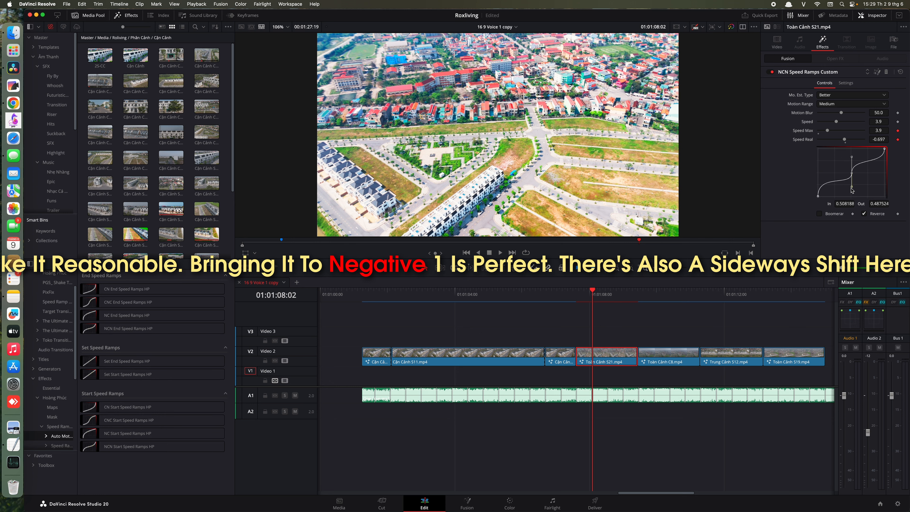
left_click_drag(852, 190, 817, 178)
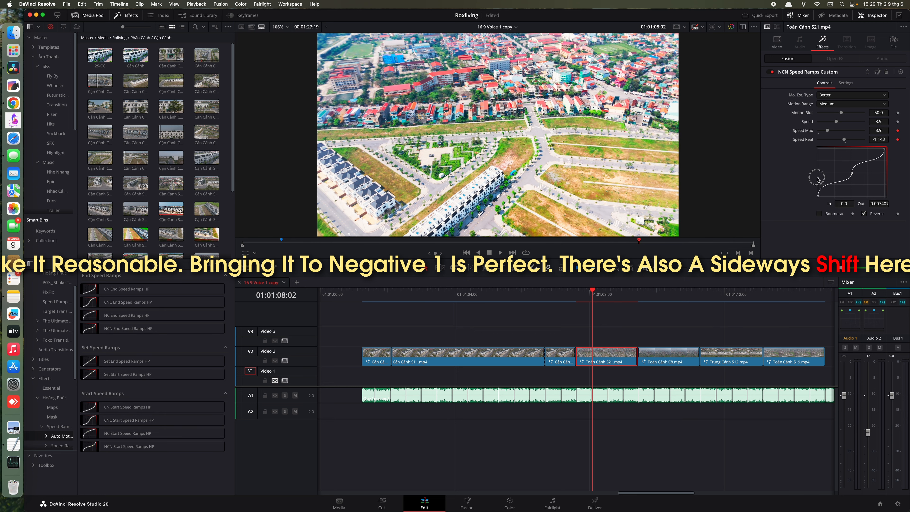
mouse_move(592, 294)
left_mouse_down()
mouse_move(618, 294)
mouse_move(576, 294)
left_mouse_up()
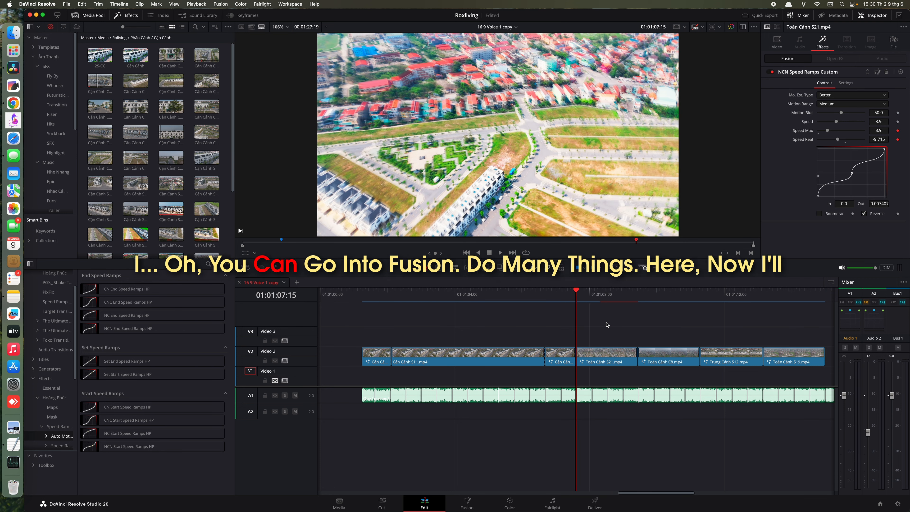
key("space")
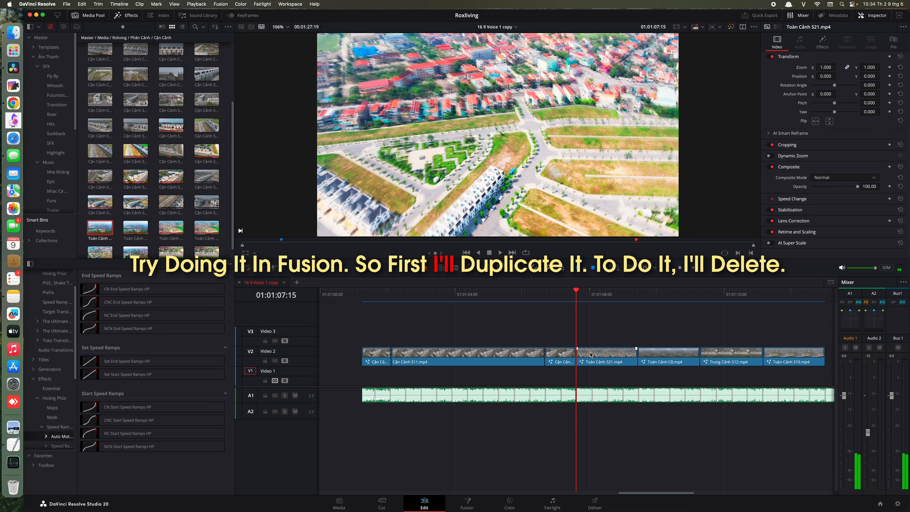
Duplicate Toàn Cảnh S21.mp4 onto Video 3 and remove the speed ramp effect from the copy
left_click(591, 353)
left_click_drag(590, 348, 590, 333, "alt")
left_click(823, 42)
left_click(886, 73)
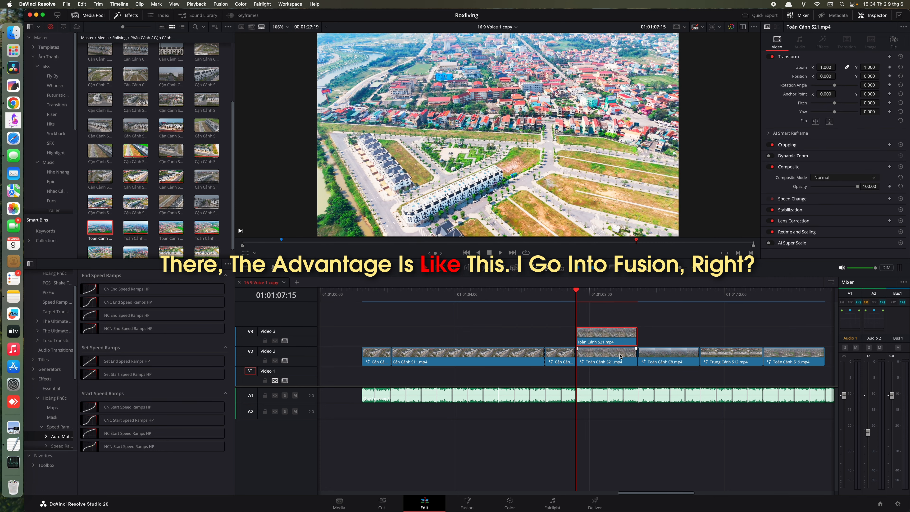
Open the Video 3 copy in Fusion, insert a Time Stretcher between MediaIn1 and MediaOut1, and keyframe its Source Time at 0.0 on frame 0
left_click(467, 503)
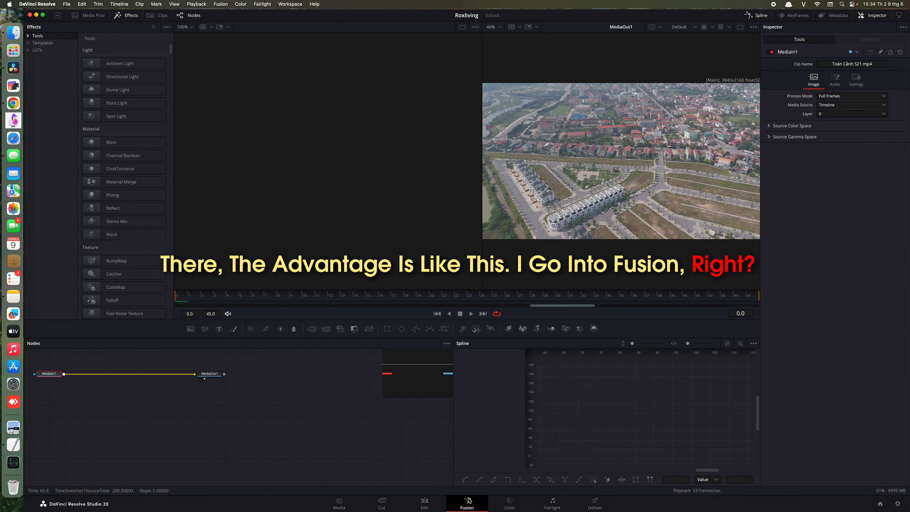
key("shift+space")
type("tim")
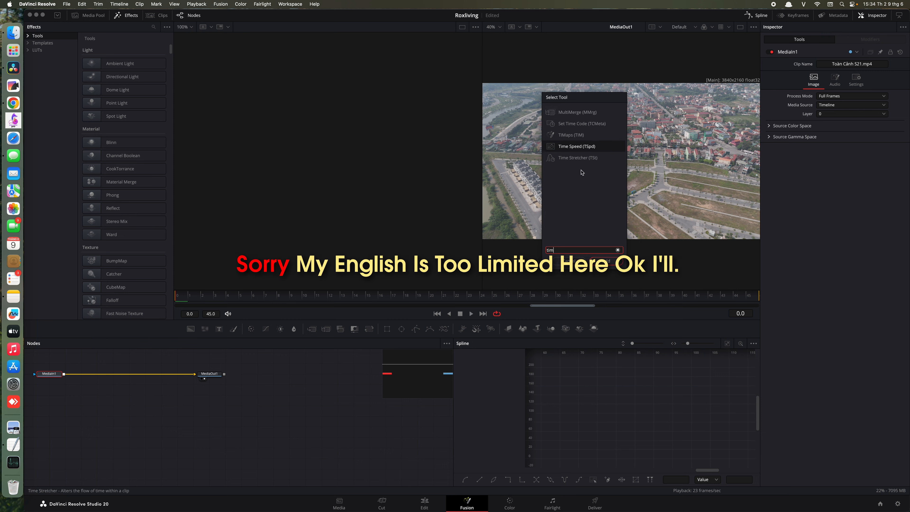
left_click(583, 159)
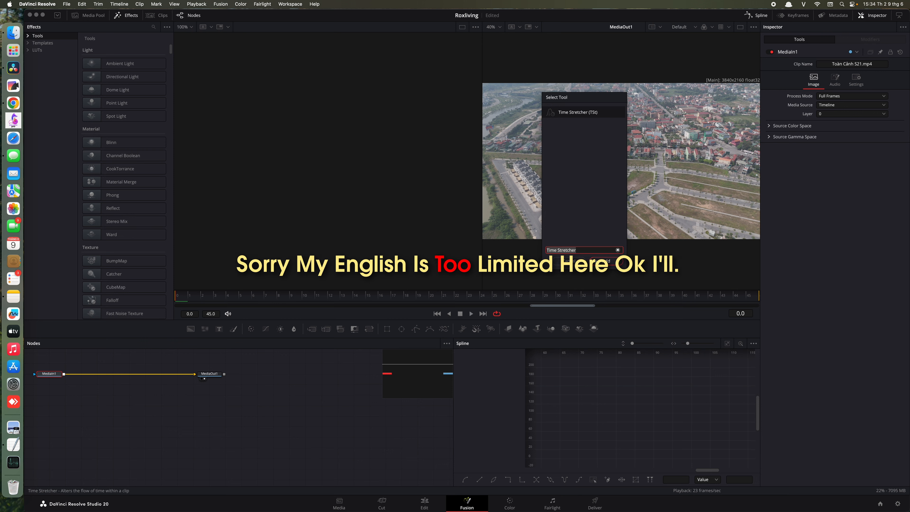
key("Return")
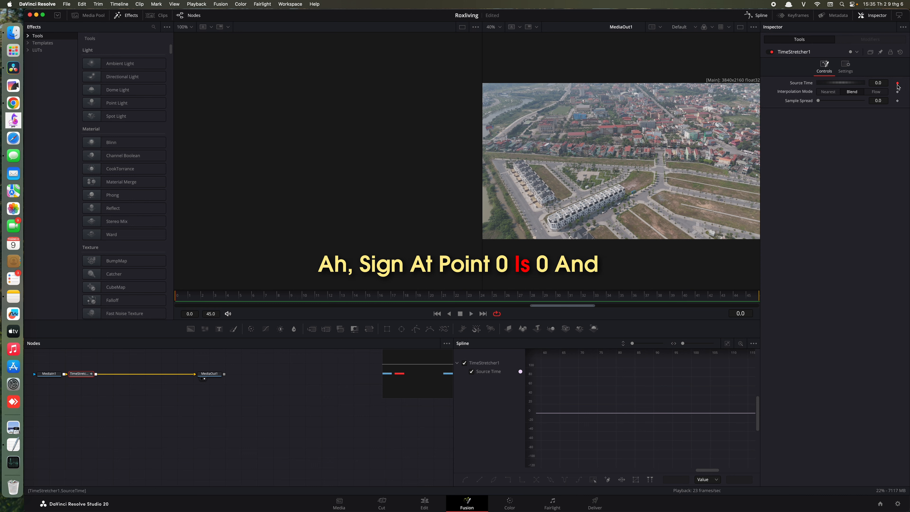
Keyframe the Time Stretcher's Source Time at 175 on frame 45 and scrub through the sped-up clip
left_click(483, 314)
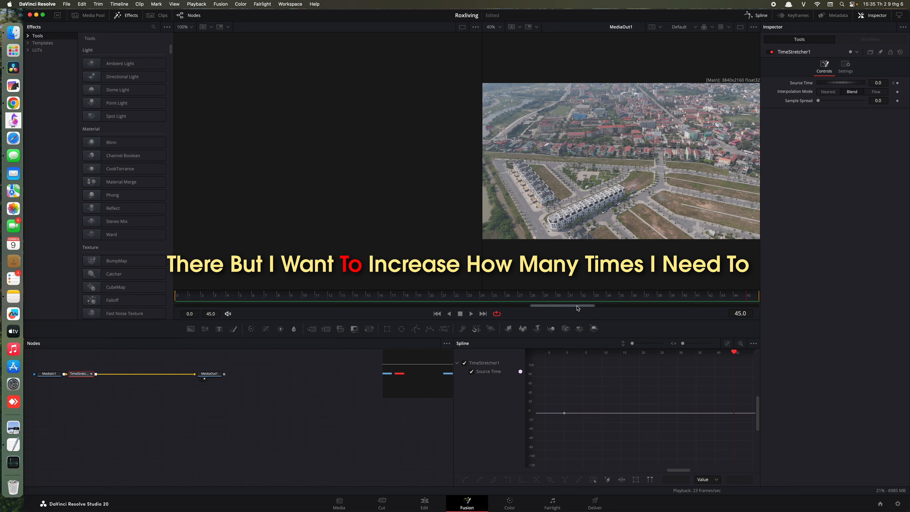
left_click_drag(577, 307, 745, 312)
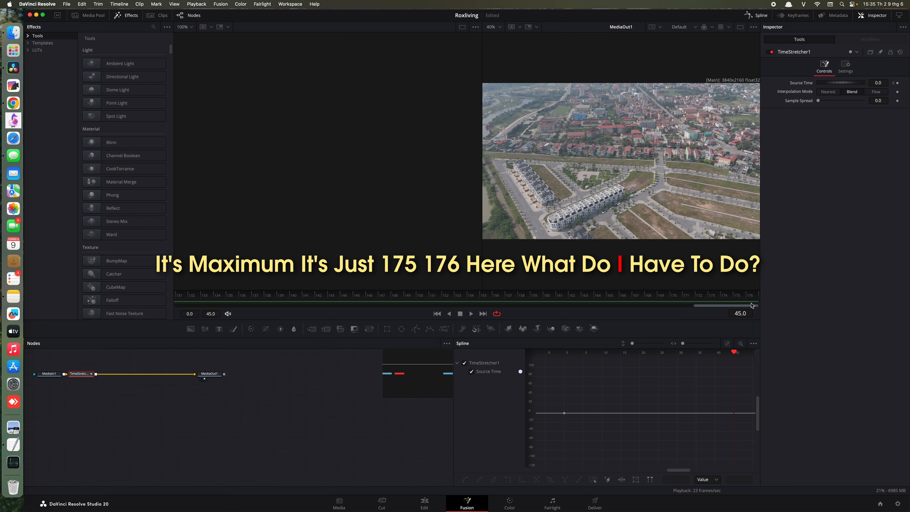
left_click_drag(751, 305, 576, 308)
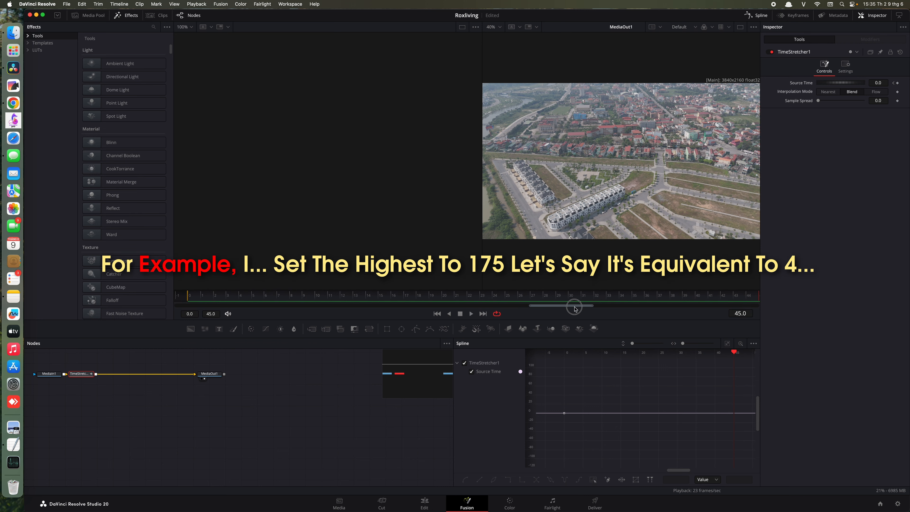
left_click(883, 84)
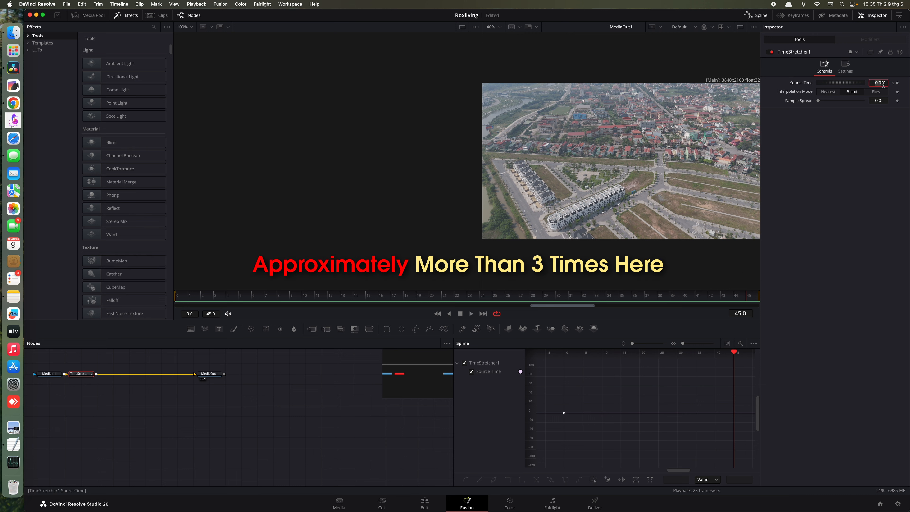
type("1")
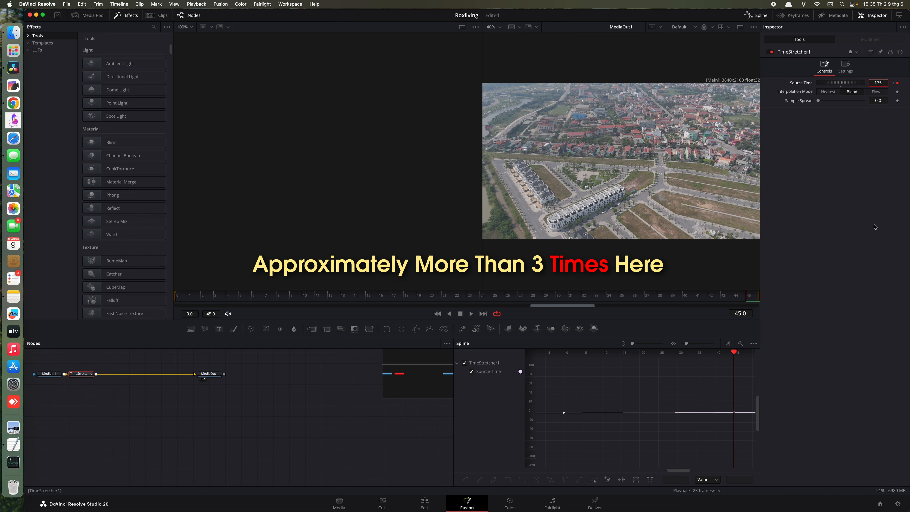
type("75")
key("Tab")
left_click(199, 305)
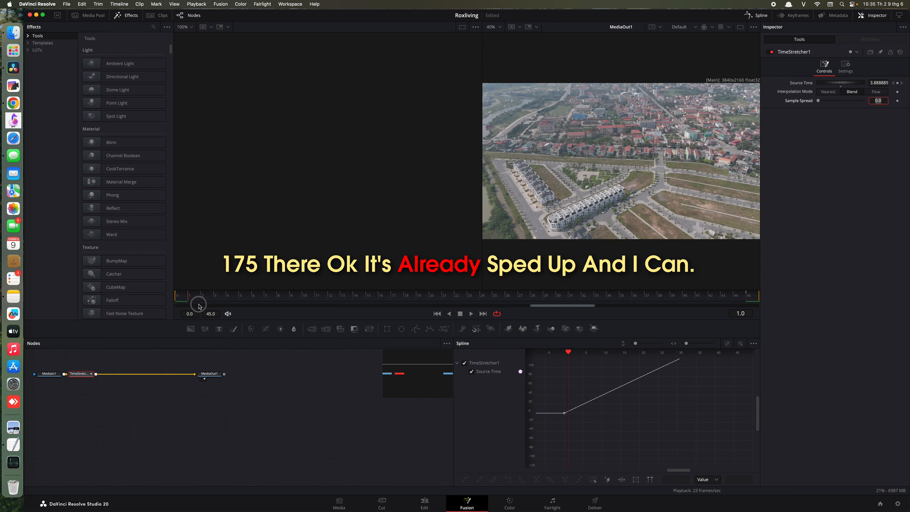
left_click_drag(198, 304, 447, 305)
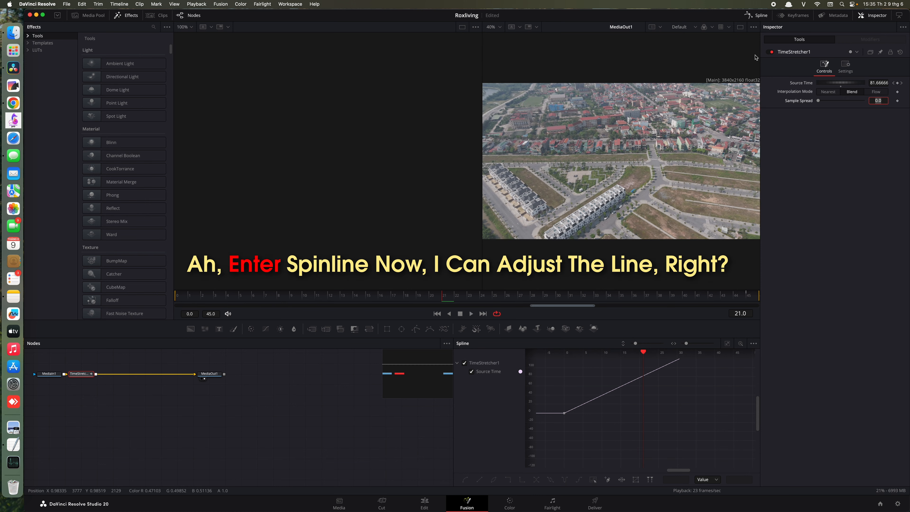
Fit the Source Time spline in view and bend its first and last keyframe handles into a fast-slow-fast curve, then check the result around frame 25
left_click(726, 344)
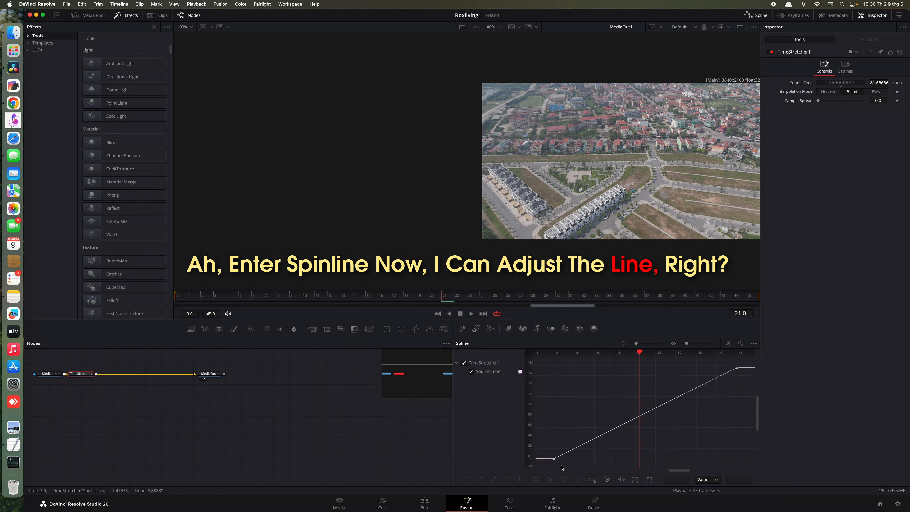
left_click(554, 459)
left_click_drag(614, 429, 547, 402)
left_click(735, 368)
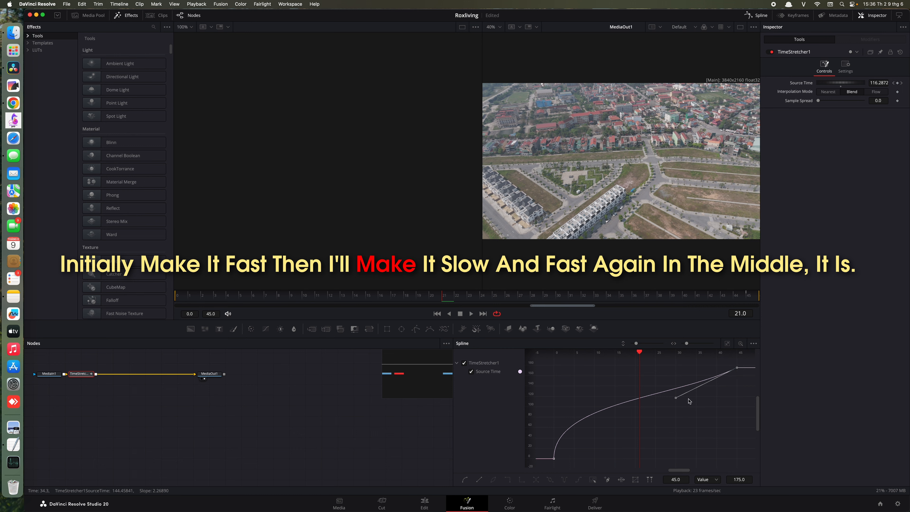
left_click_drag(674, 401, 736, 426)
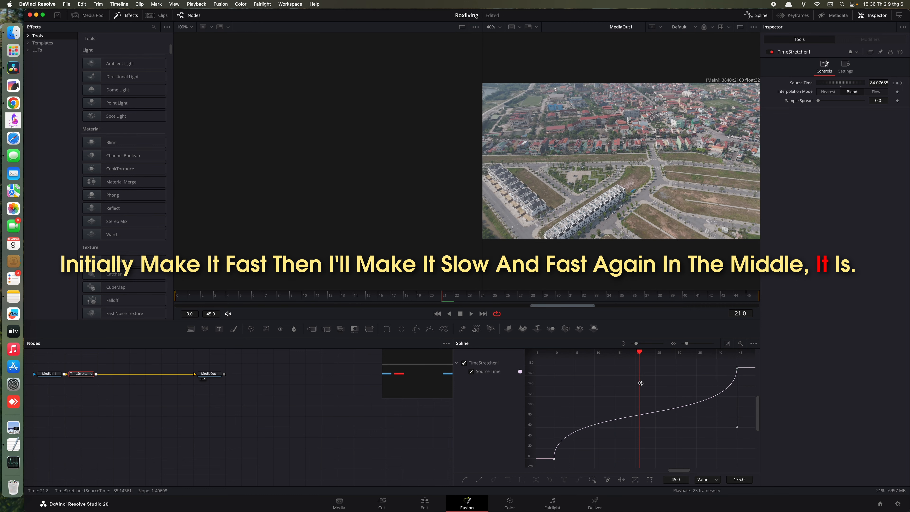
mouse_move(640, 382)
left_mouse_down()
mouse_move(715, 382)
mouse_move(654, 389)
left_mouse_up()
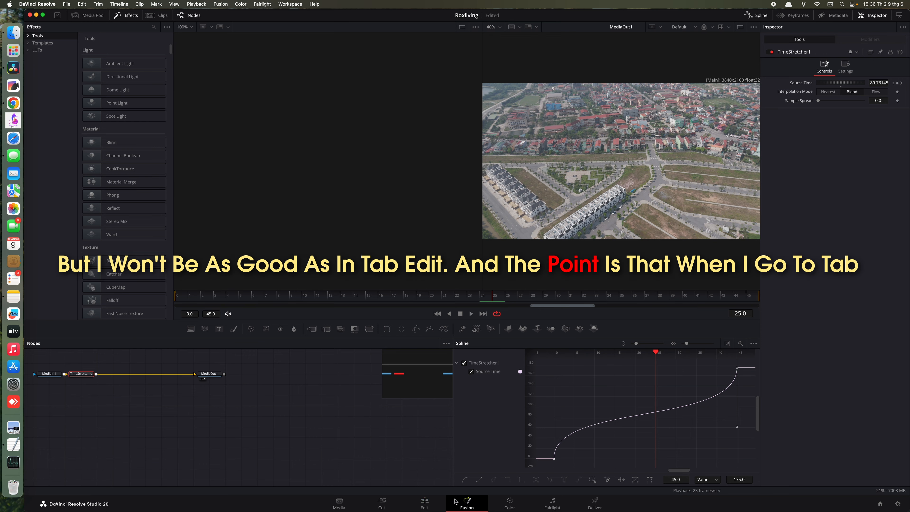
Extend the end of the Video 3 copy in the Edit page to match the end of Toàn Cảnh C8.mp4, and examine its keyframes in Fusion
left_click(425, 503)
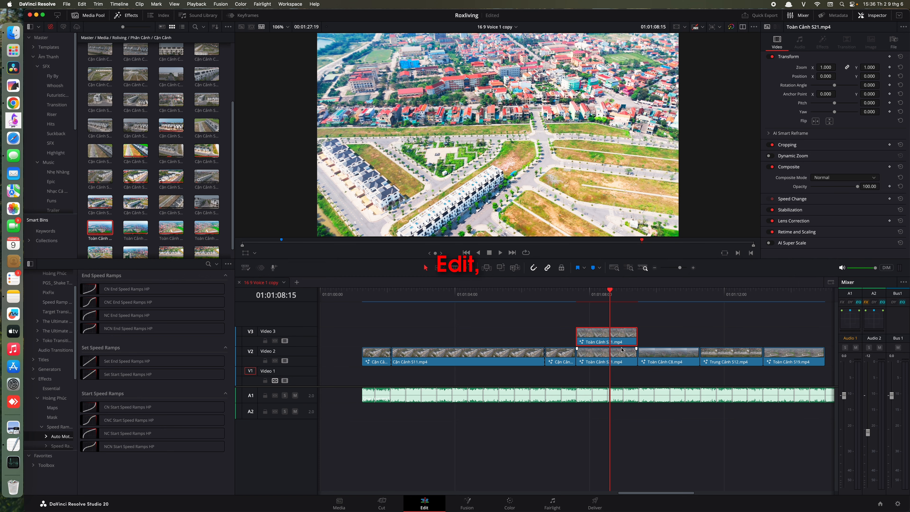
left_click_drag(635, 335, 689, 341)
key("shift+5")
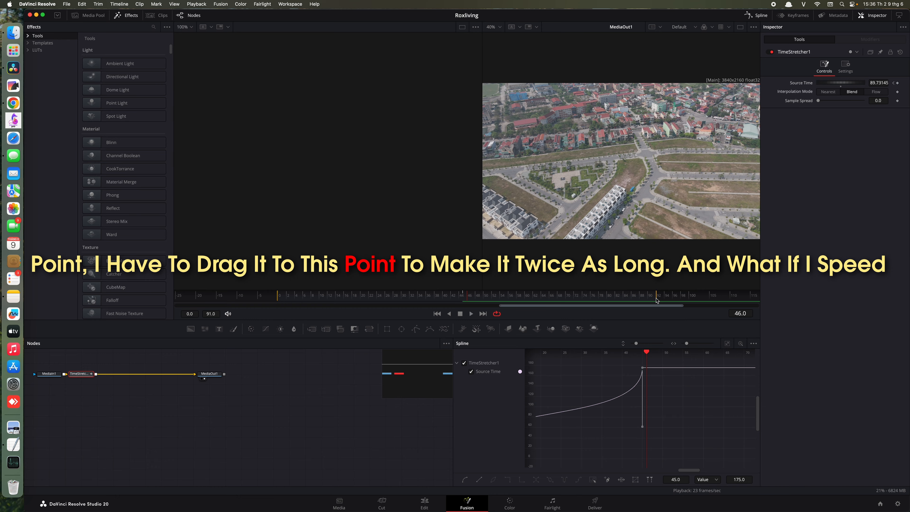
Slip the footage inside the lengthened Video 3 clip and examine how its Source Time curve lines up in Fusion
key("shift+4")
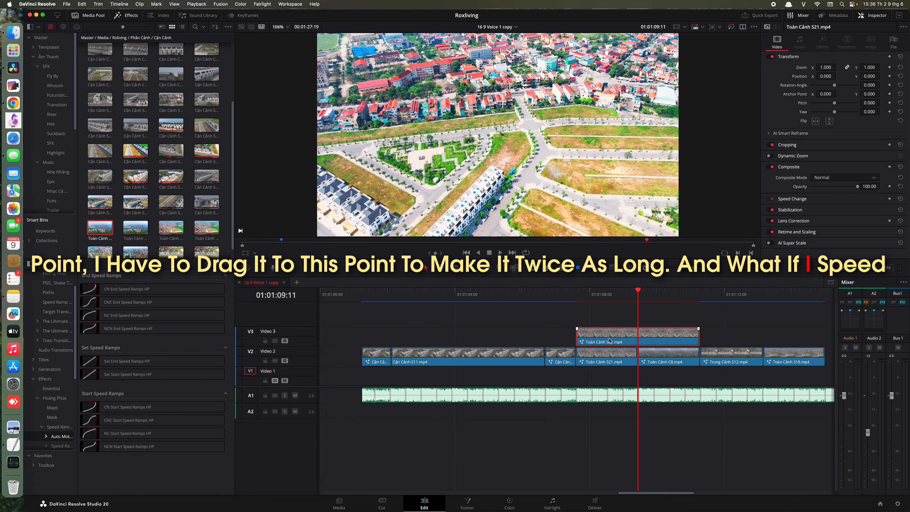
left_click_drag(610, 339, 624, 337)
left_click(467, 502)
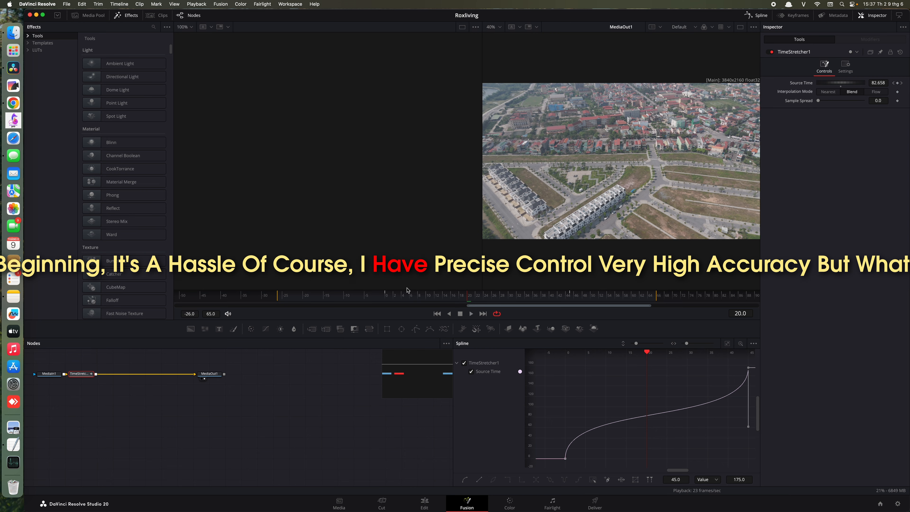
Return to the Edit page and delete the Toàn Cảnh S21.mp4 copy from Video 3
left_click(428, 506)
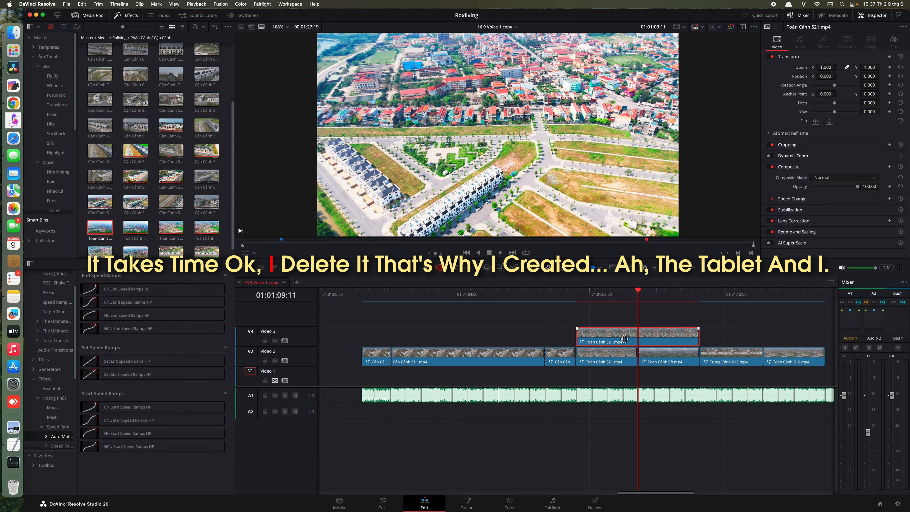
key("Delete")
Examine the NCN Speed Ramps Custom settings of Toàn Cảnh S21.mp4 on Video 2 while scrubbing through the clip to 01:01:08:11
left_click(604, 360)
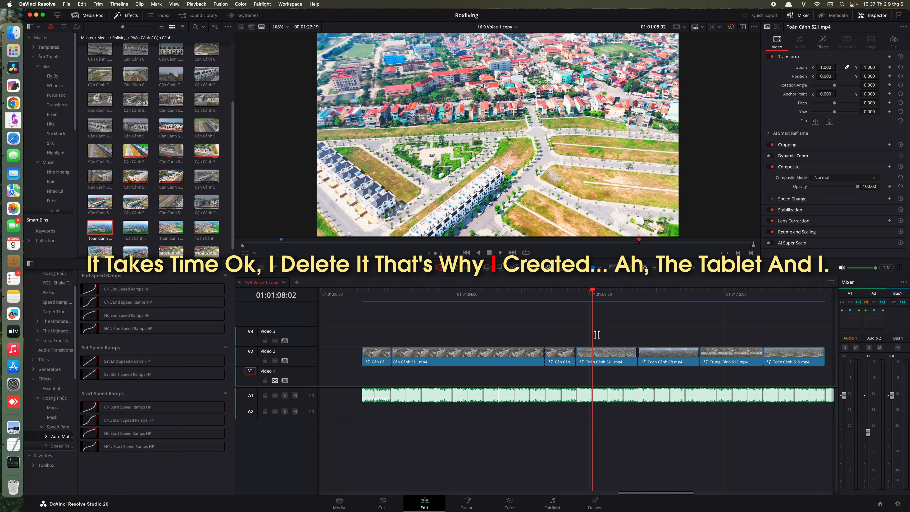
left_click(822, 42)
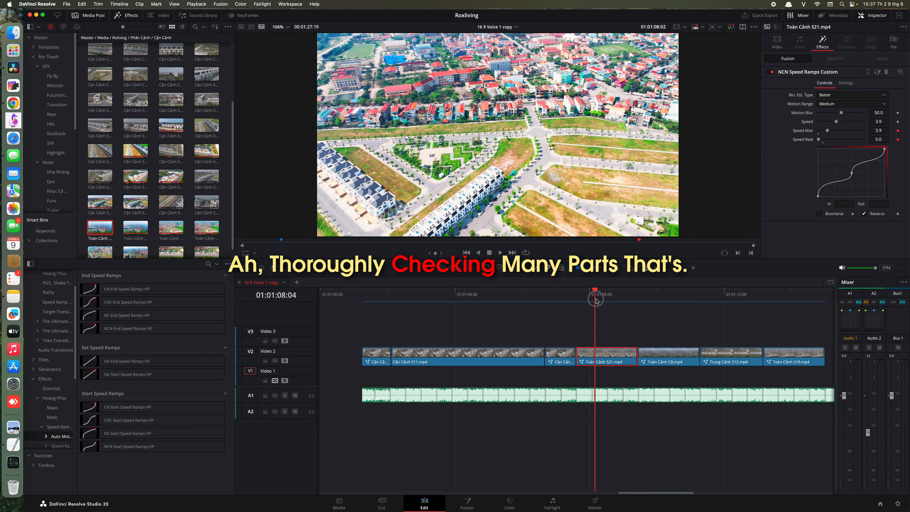
left_click_drag(595, 299, 604, 300)
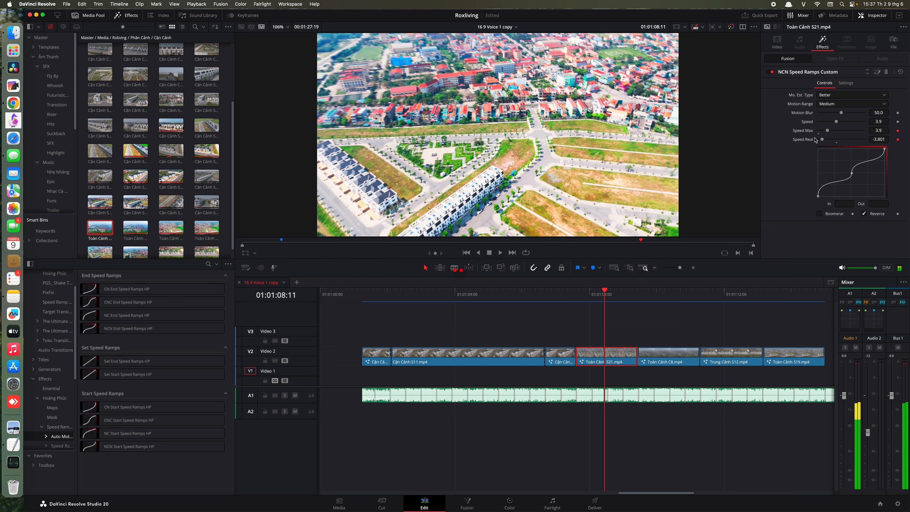